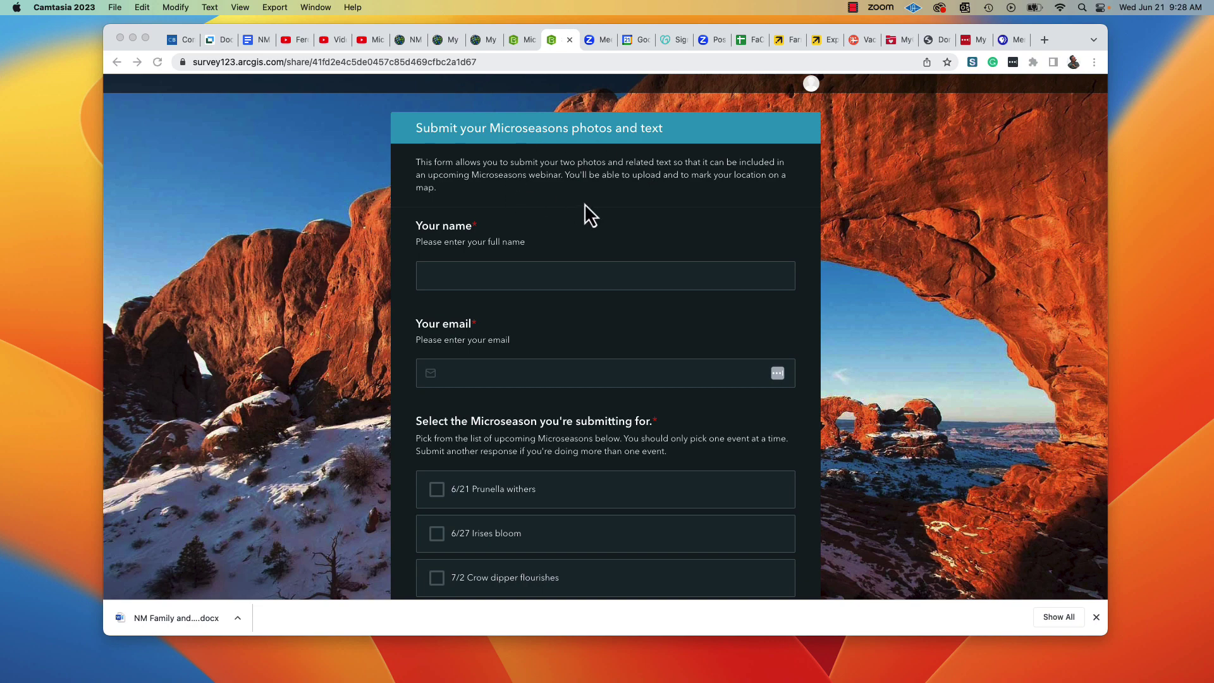
Enter the respondent's full name and choose their e-mail address from the autofill suggestions.
click(528, 275)
click(525, 276)
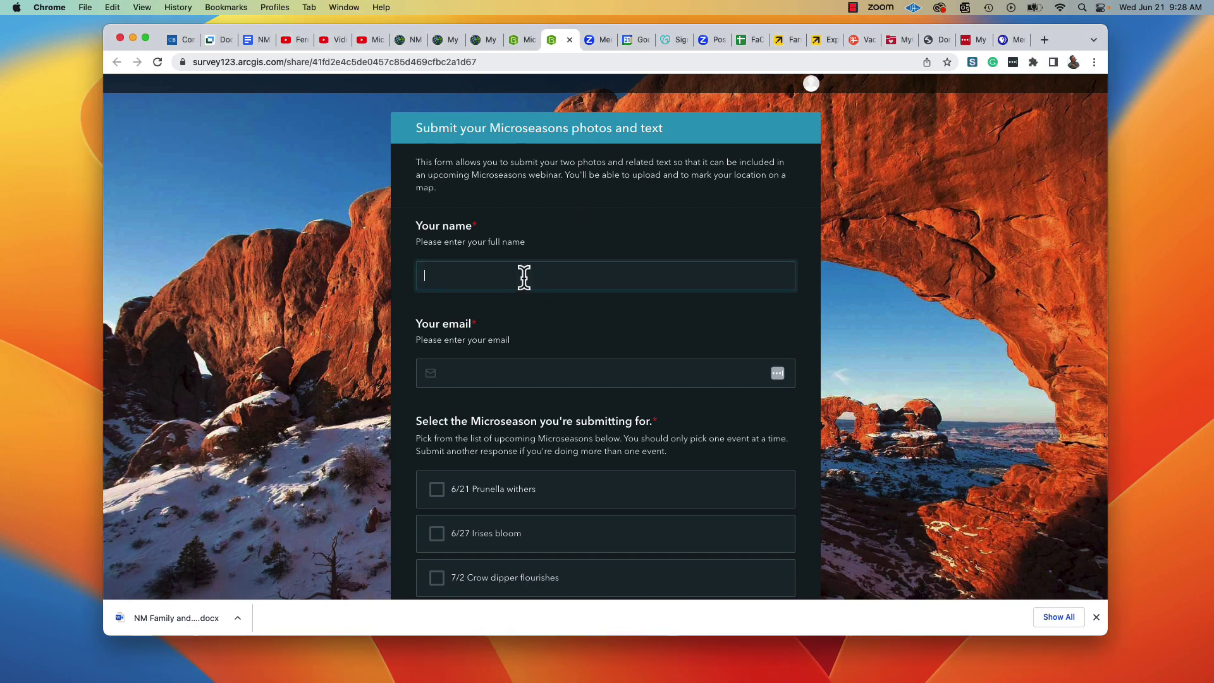
click(441, 373)
text(ferdi)
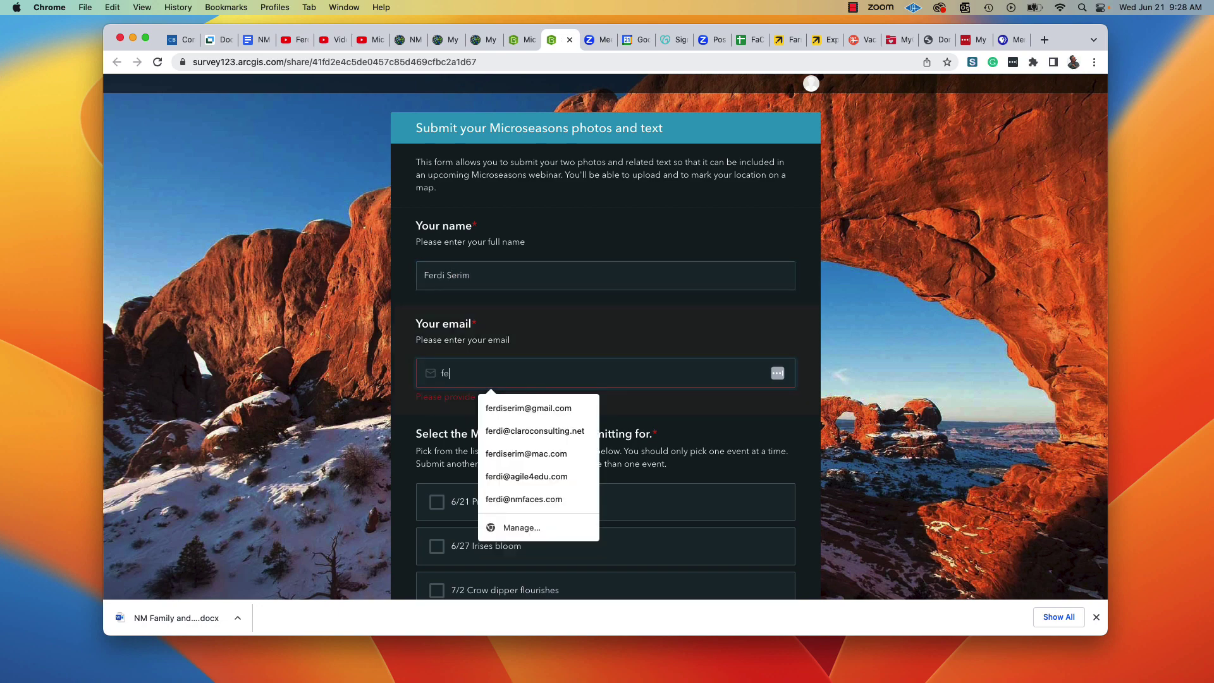
click(530, 408)
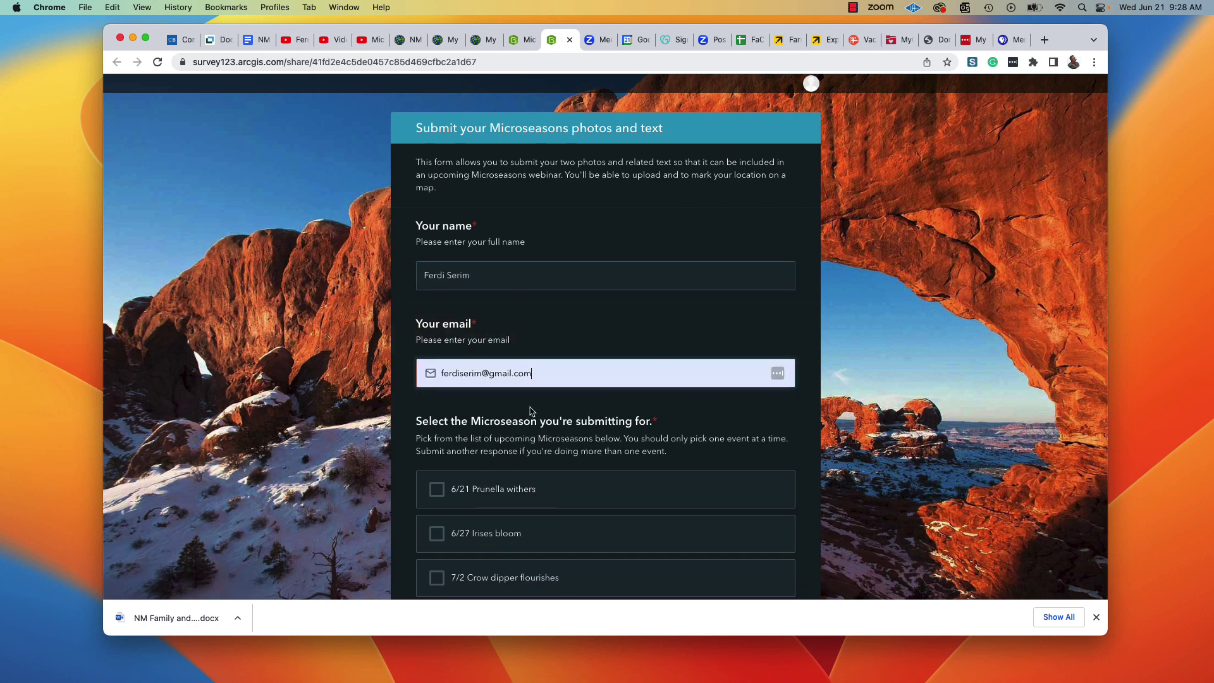
Tick the 6/21 Prunella withers microseason checkbox.
click(437, 497)
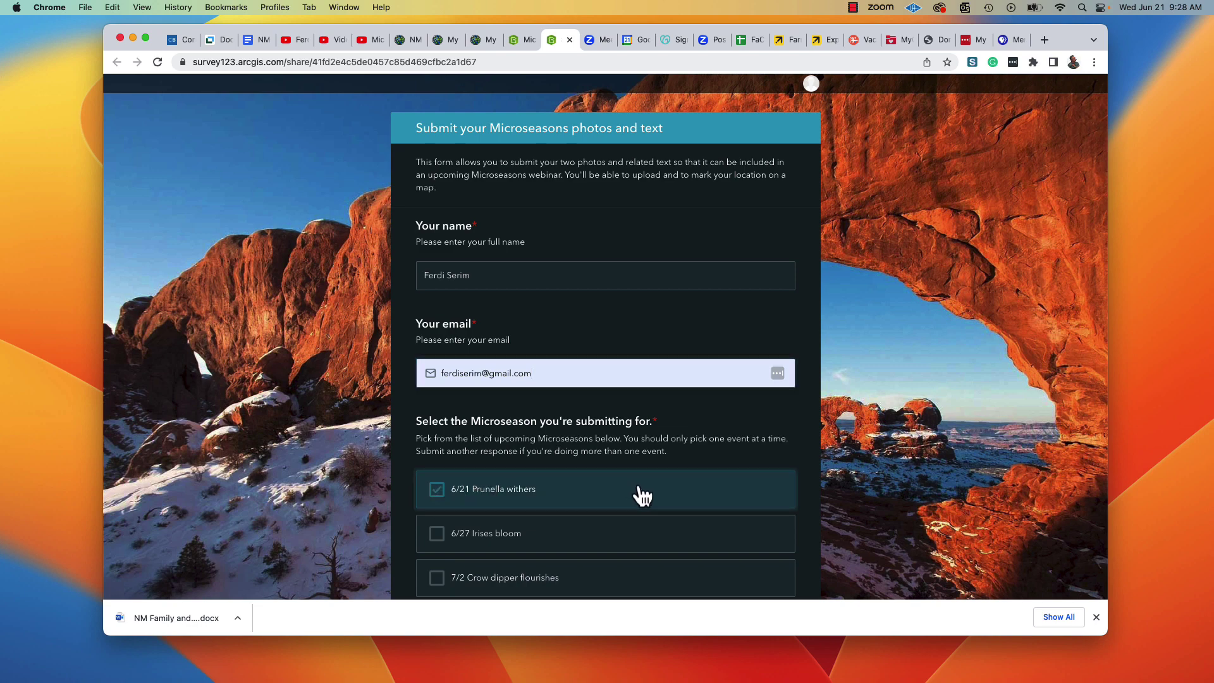
scroll(643, 496, down, 5)
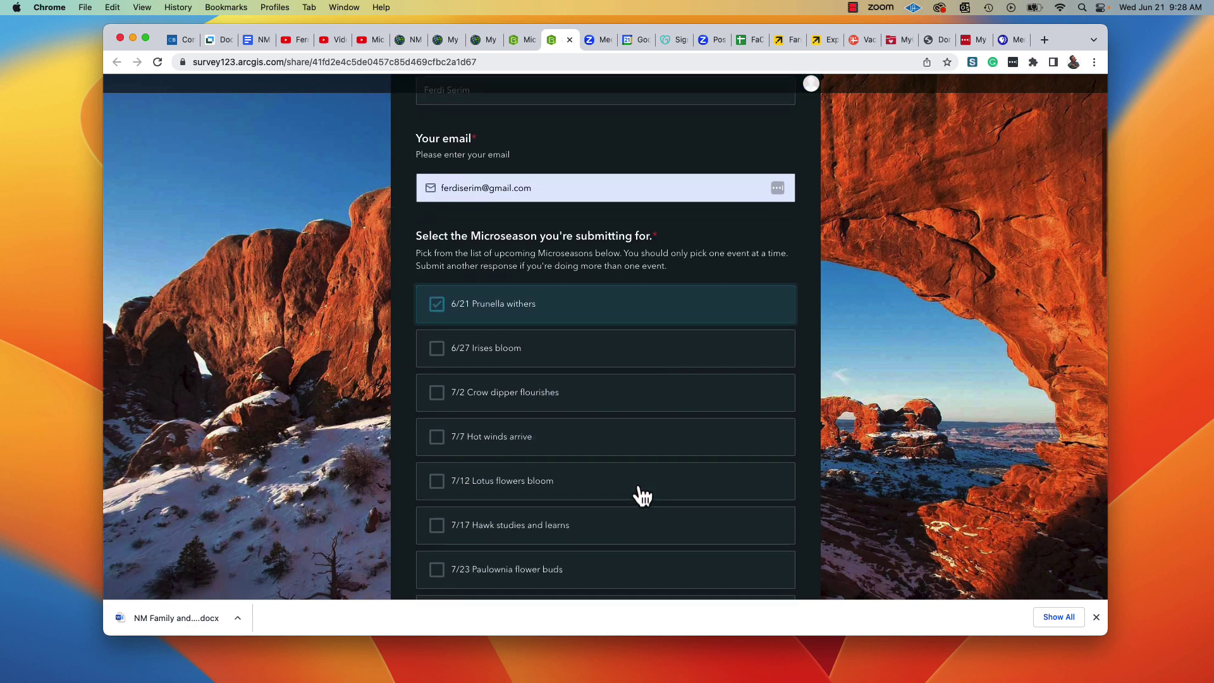
scroll(638, 485, down, 3)
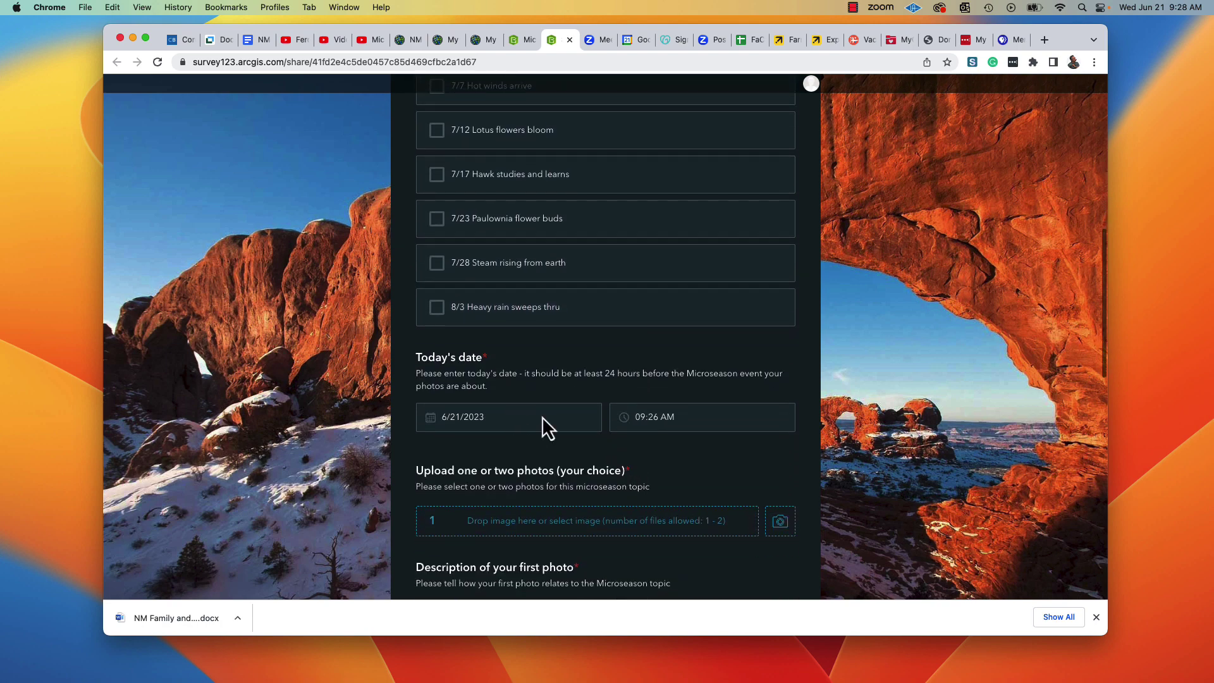
scroll(712, 454, down, 2)
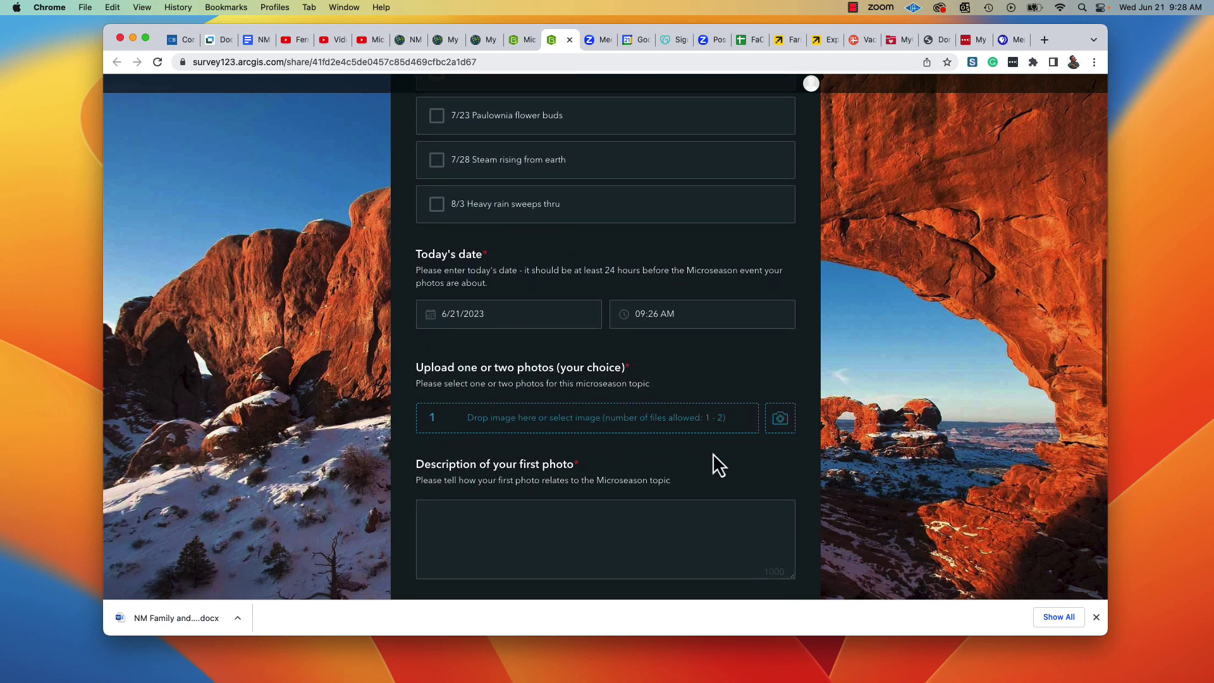
Select MS28Serim1 and MS28Serim2 for the photo upload, which triggers a 10MB size warning.
click(660, 420)
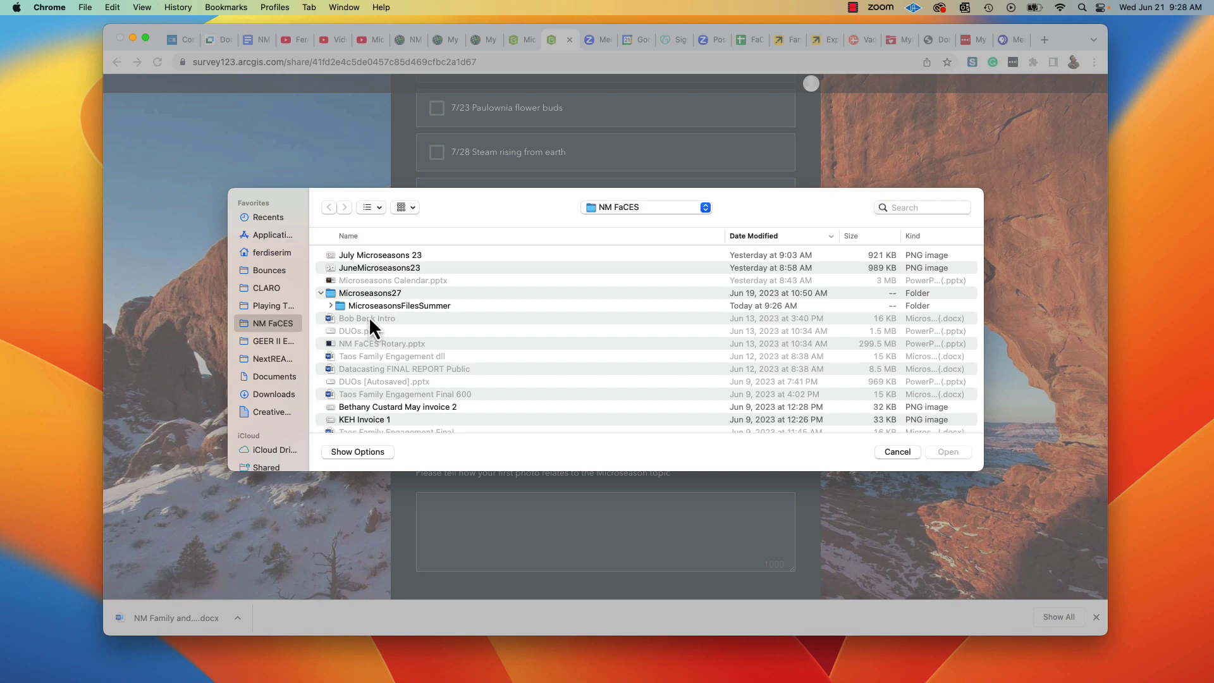
double_click(339, 309)
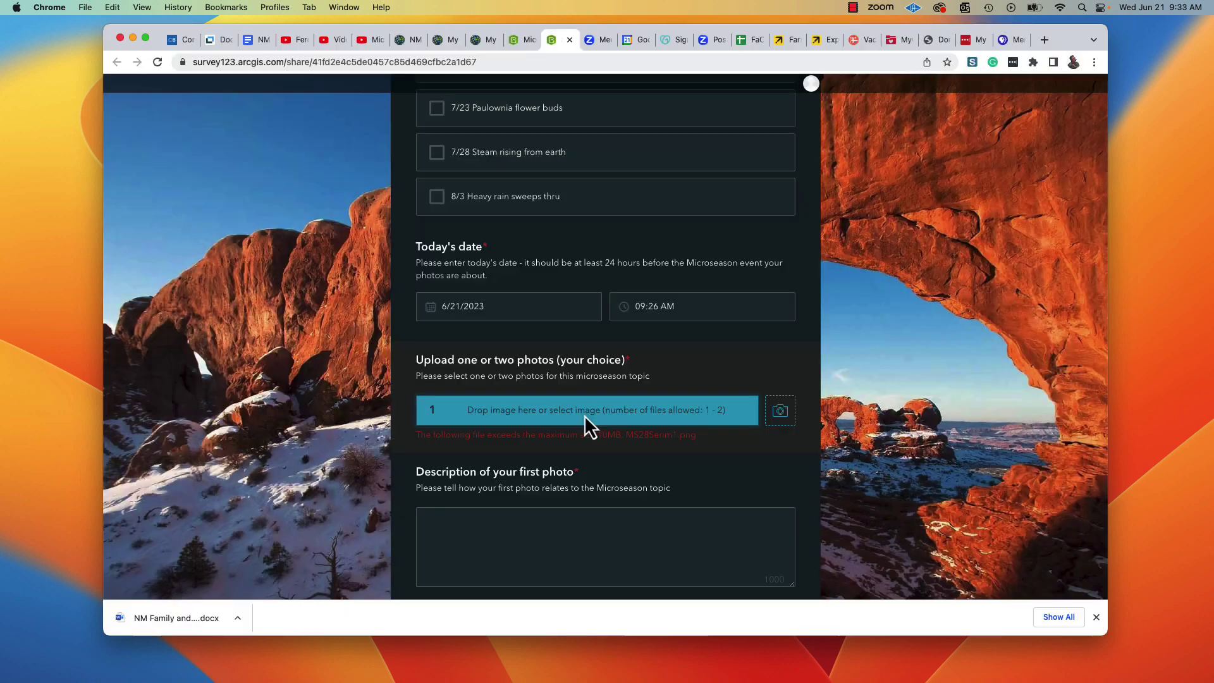
click(583, 412)
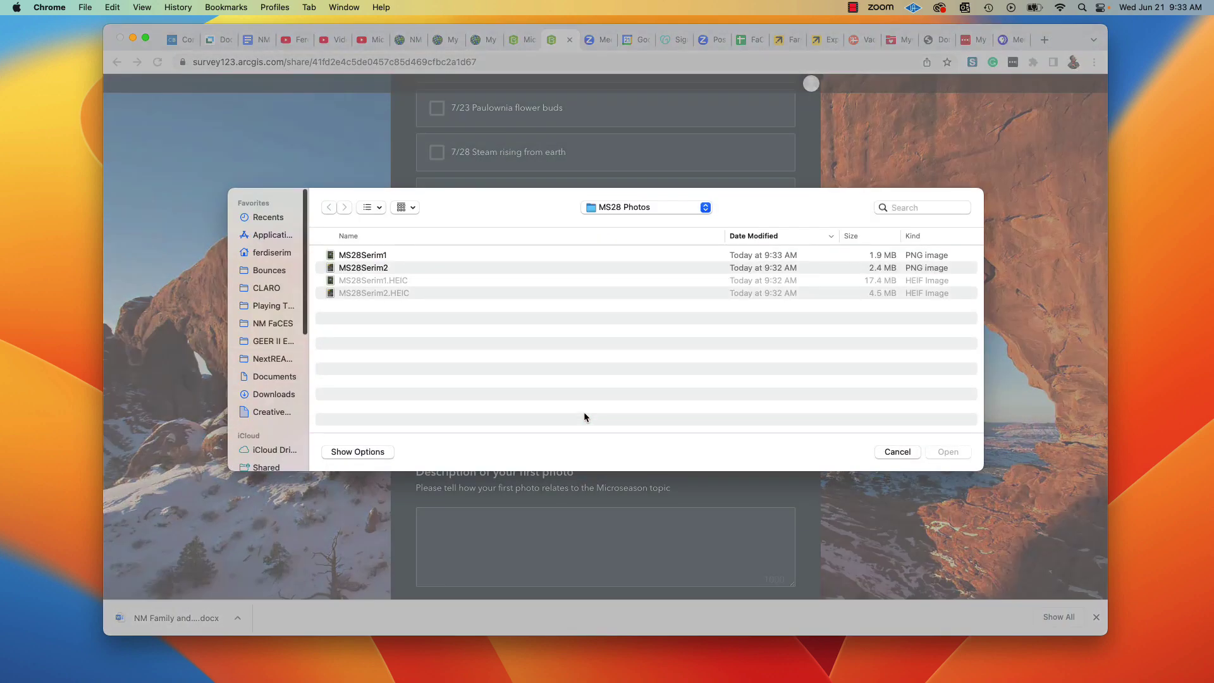
click(444, 256)
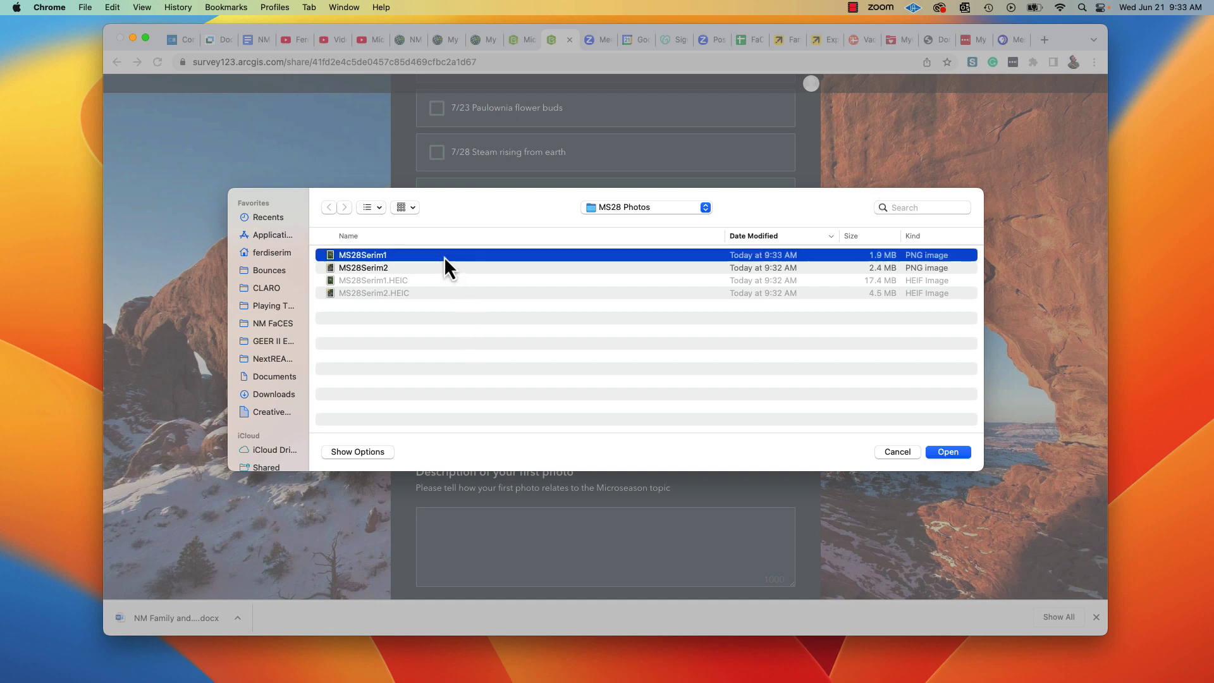
shift+click(443, 268)
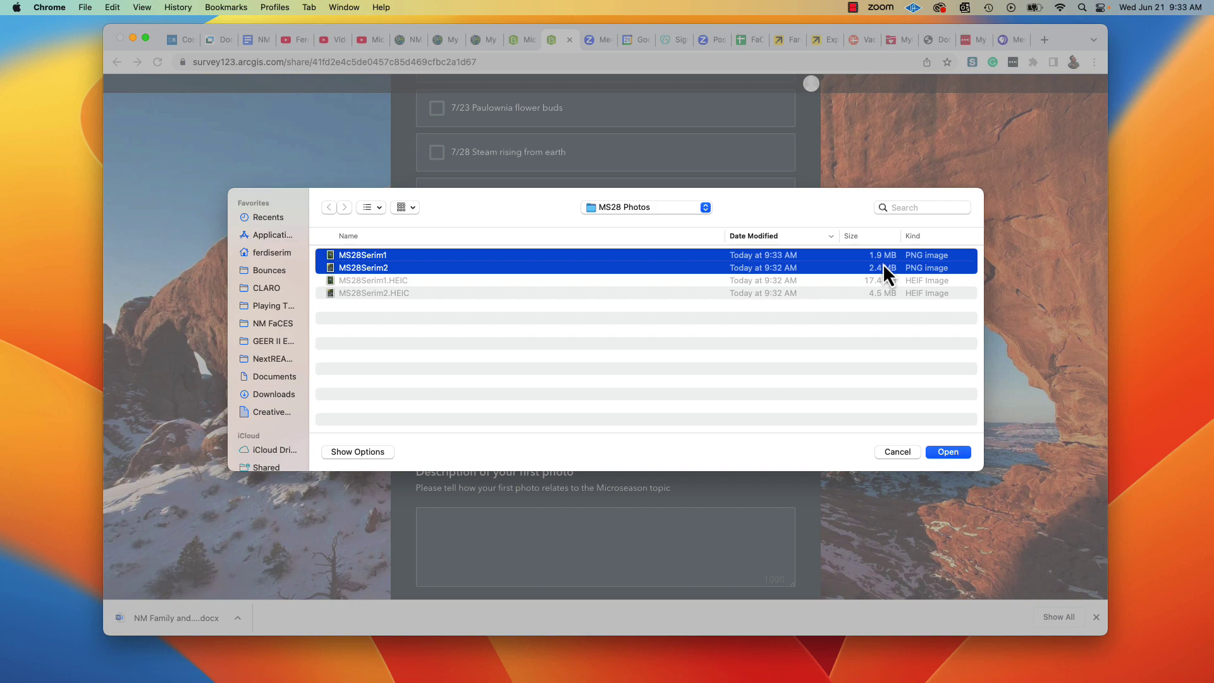
click(948, 453)
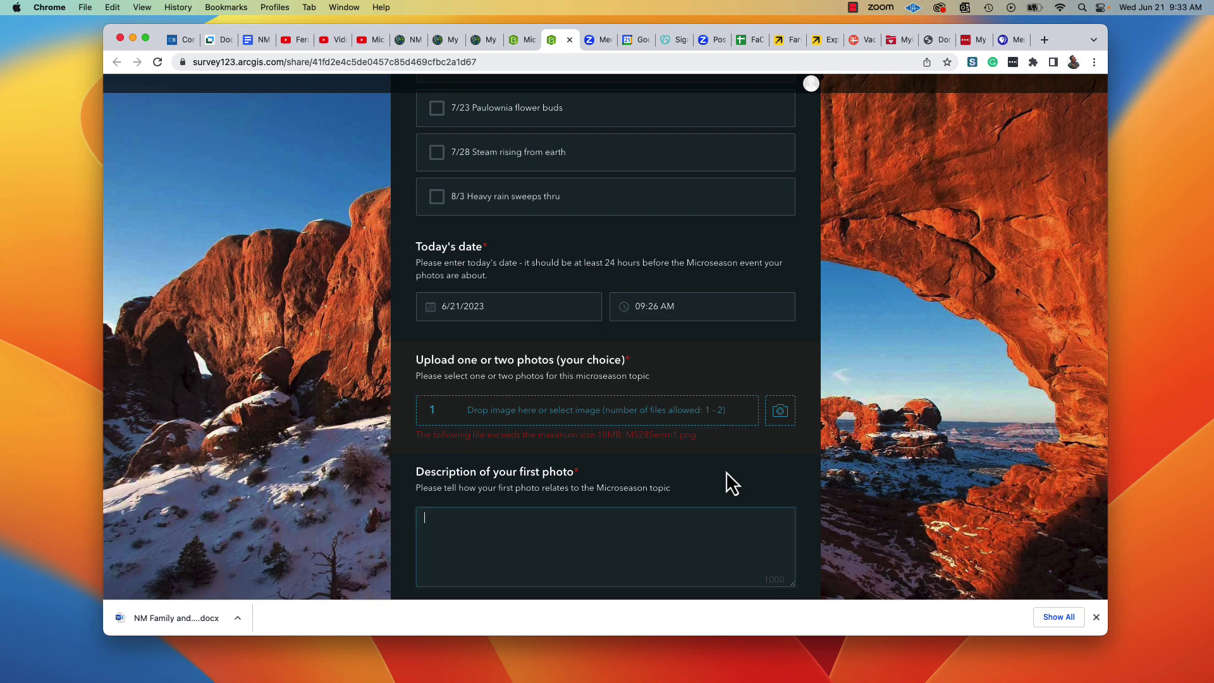
Describe the first photo as 'Peonies wither in the first heat of summer'.
key(Tab)
scroll(726, 472, down, 1)
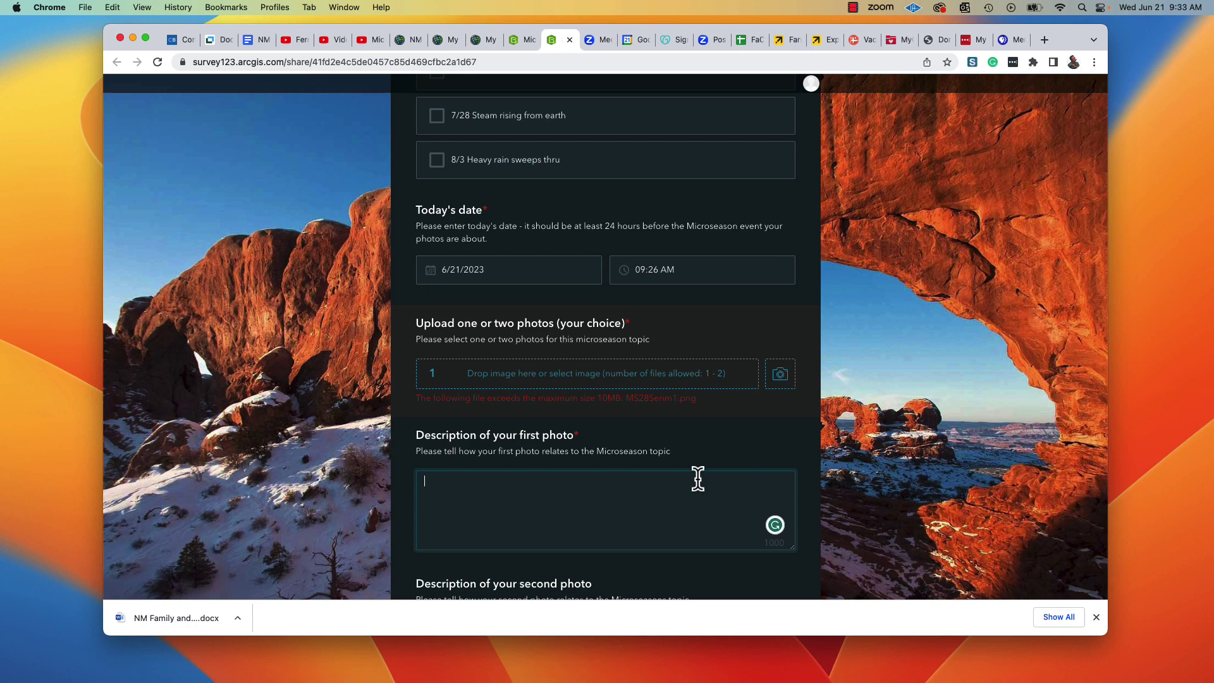
text(Peonies wither in the first heat of summer.)
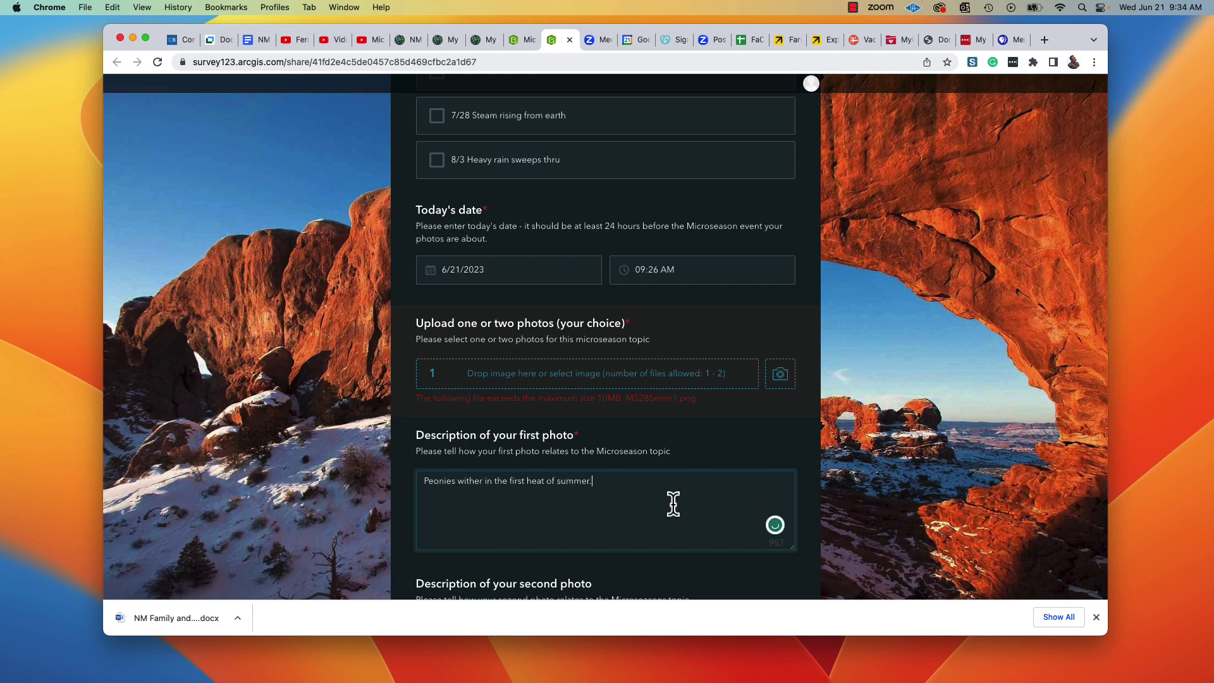
Describe the second photo as 'Red yucca sends up hopeful shoots of flower stalks'.
scroll(672, 504, down, 3)
click(575, 430)
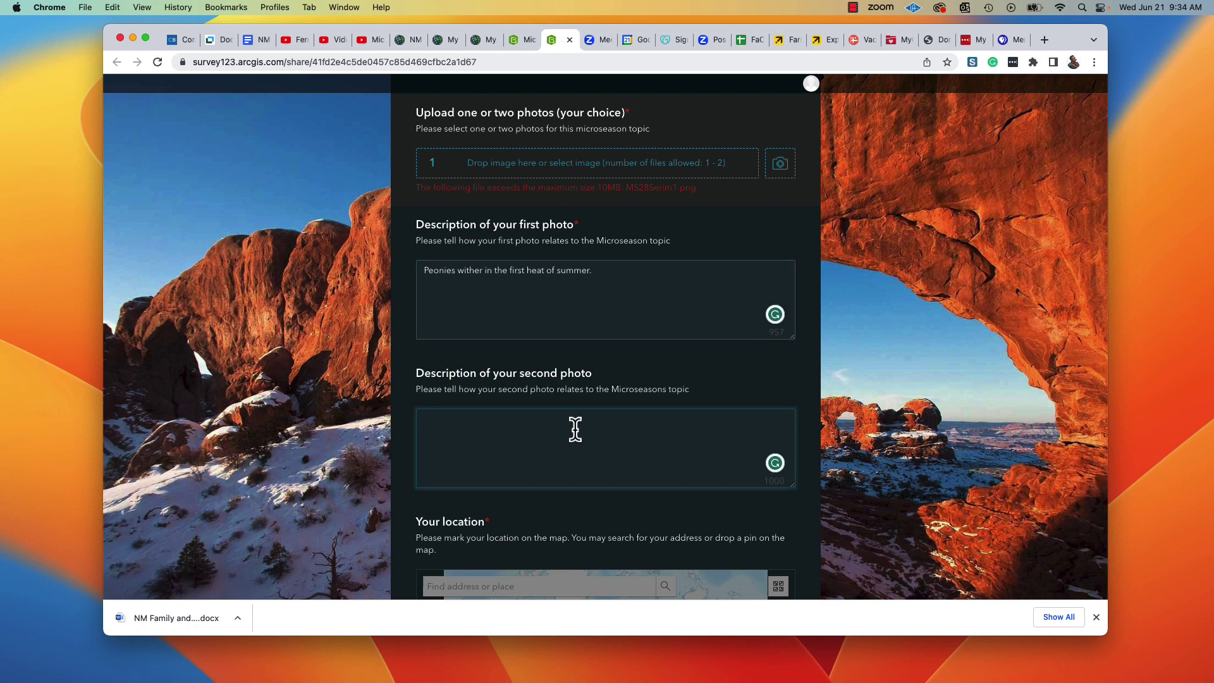
text(Red yucca sends up hopeful shoots of flower stalks.)
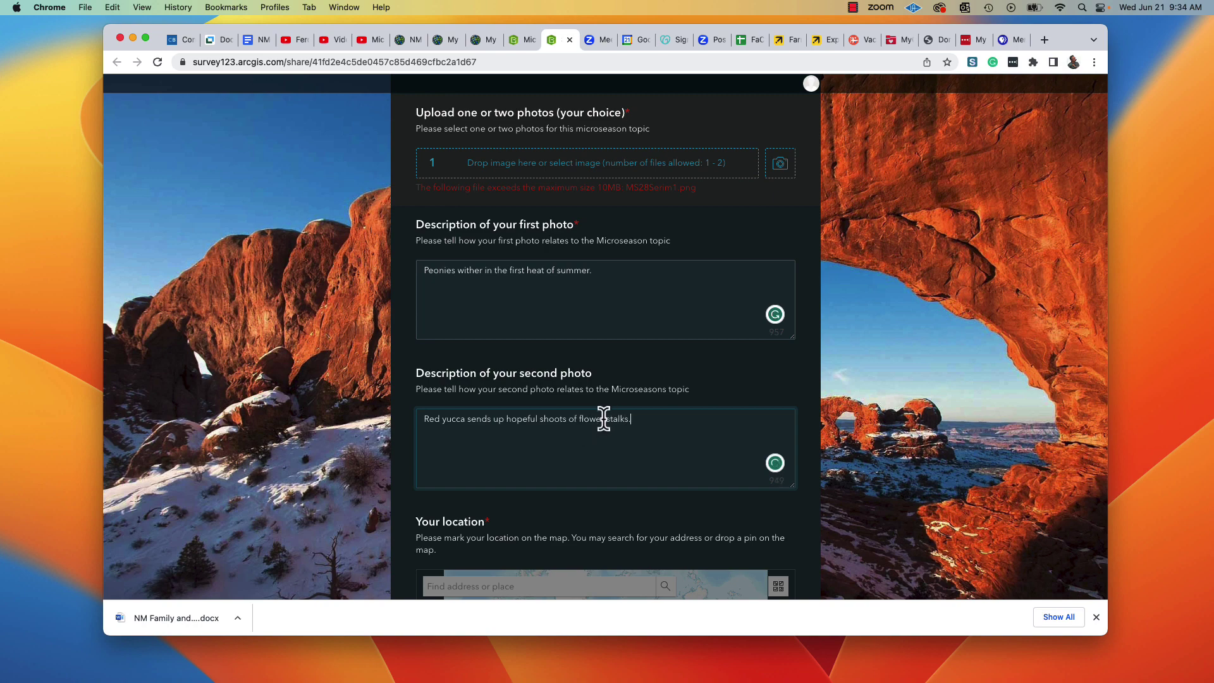
scroll(604, 427, down, 5)
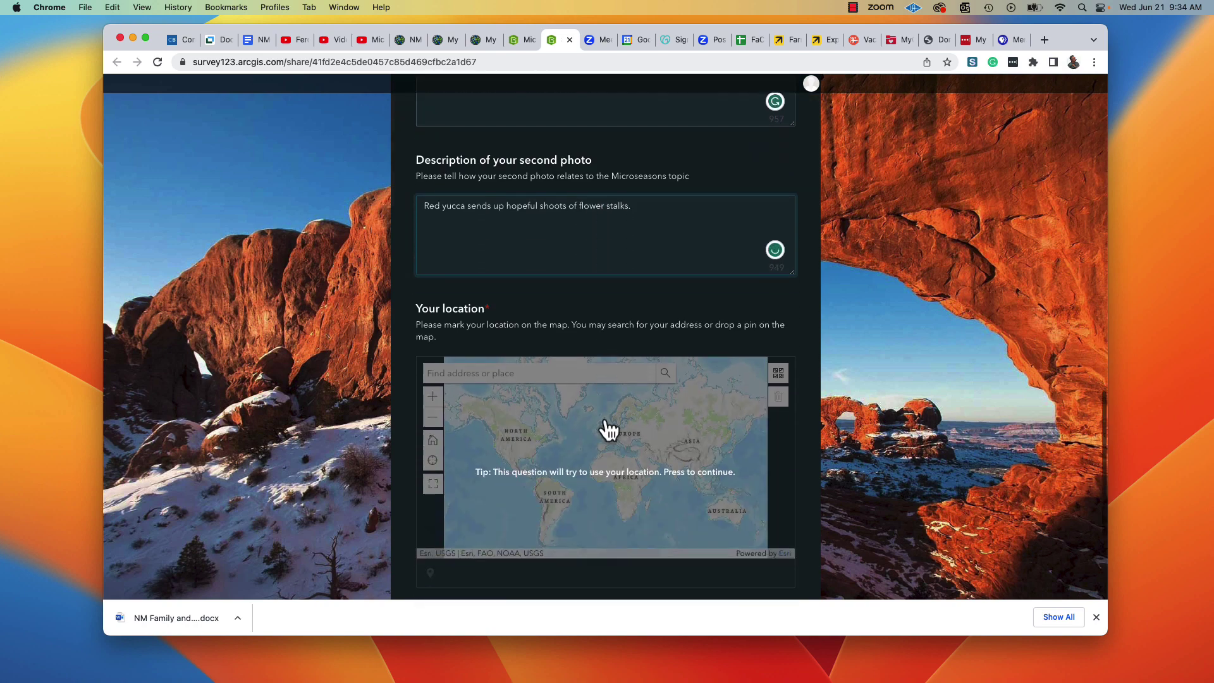
click(555, 387)
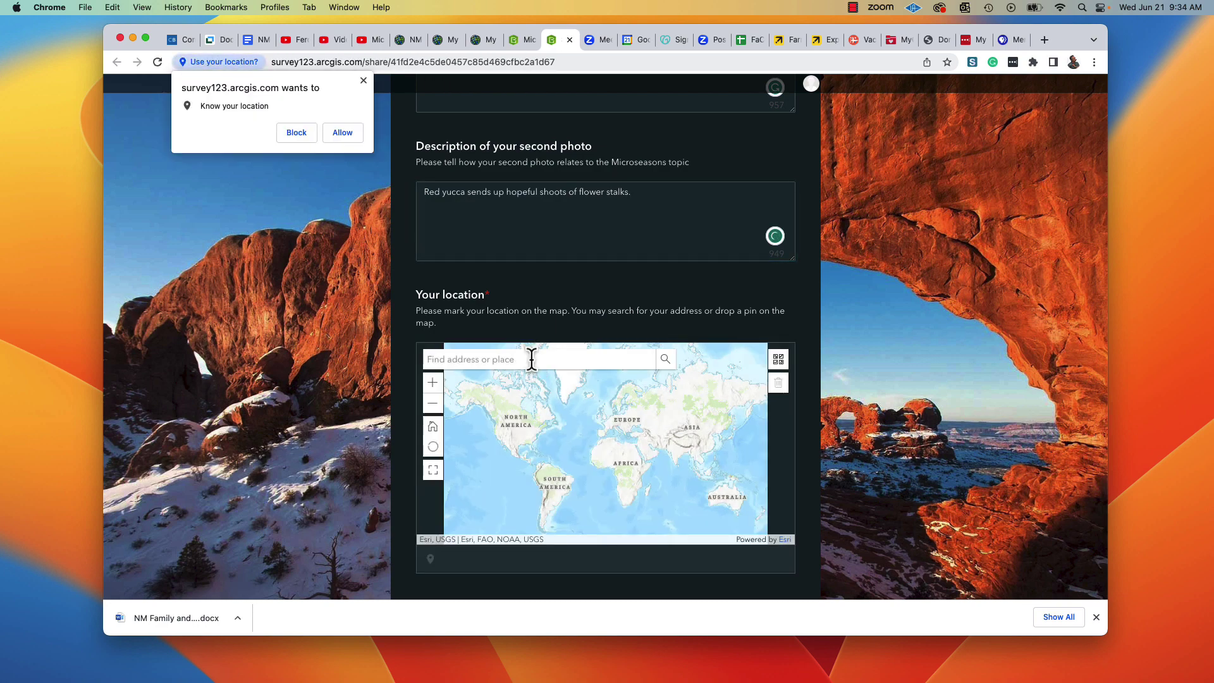
click(343, 132)
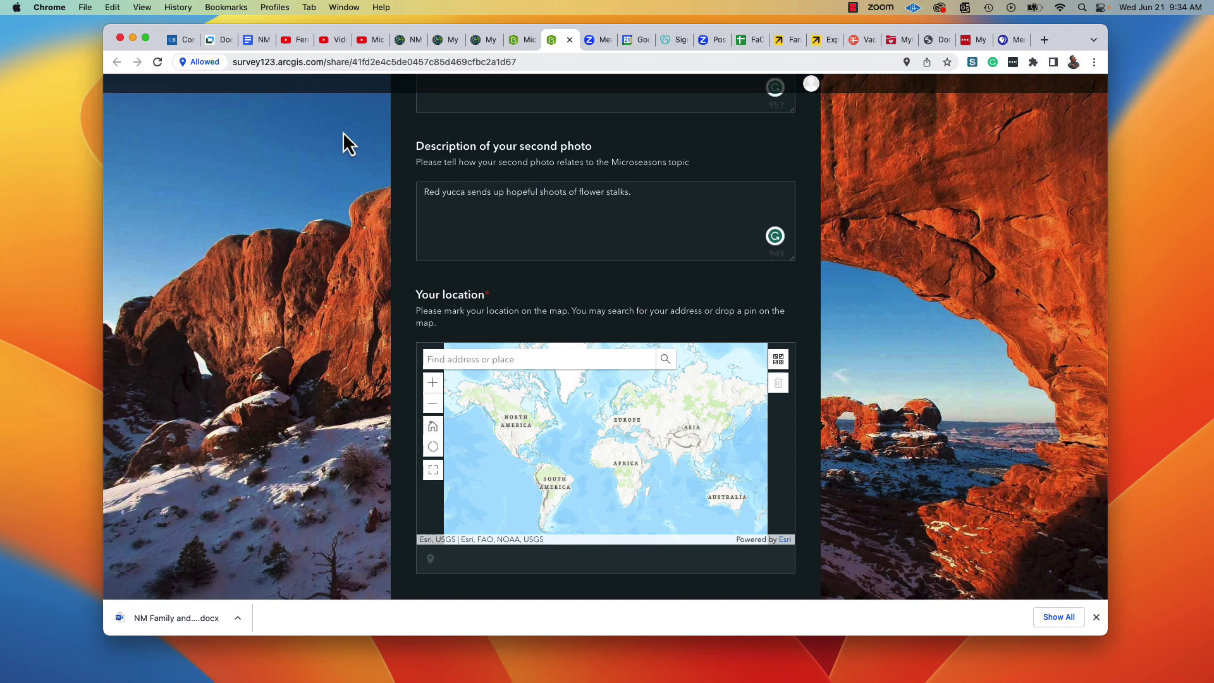
click(495, 365)
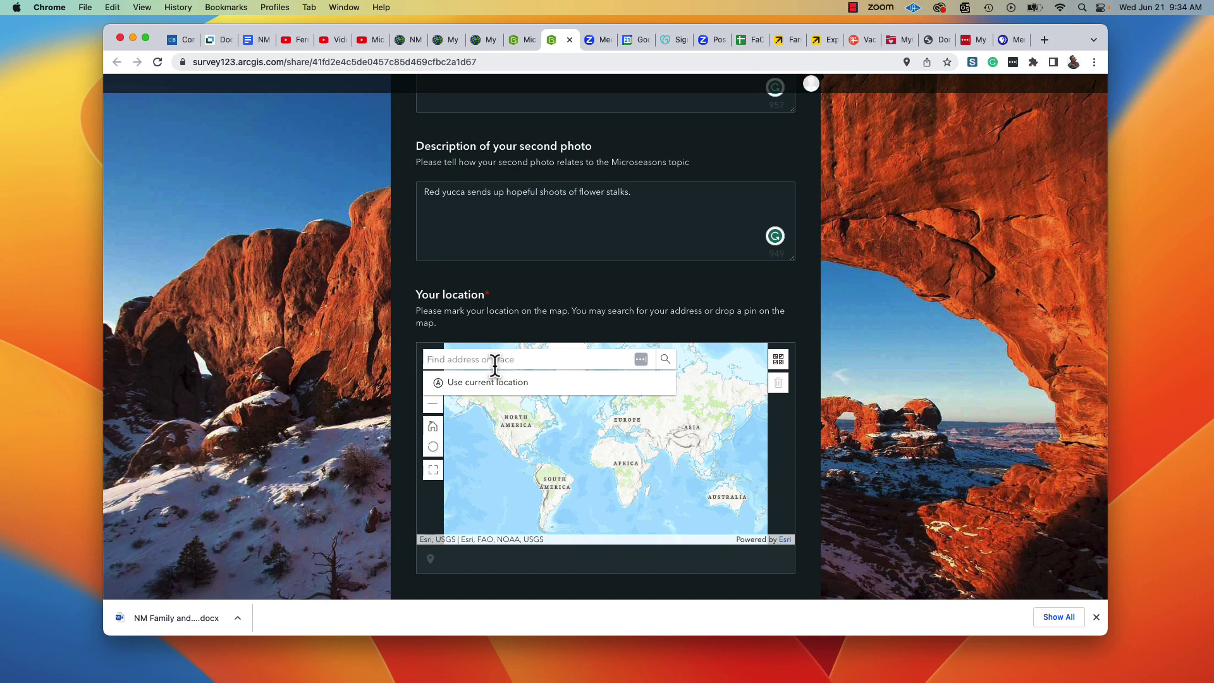
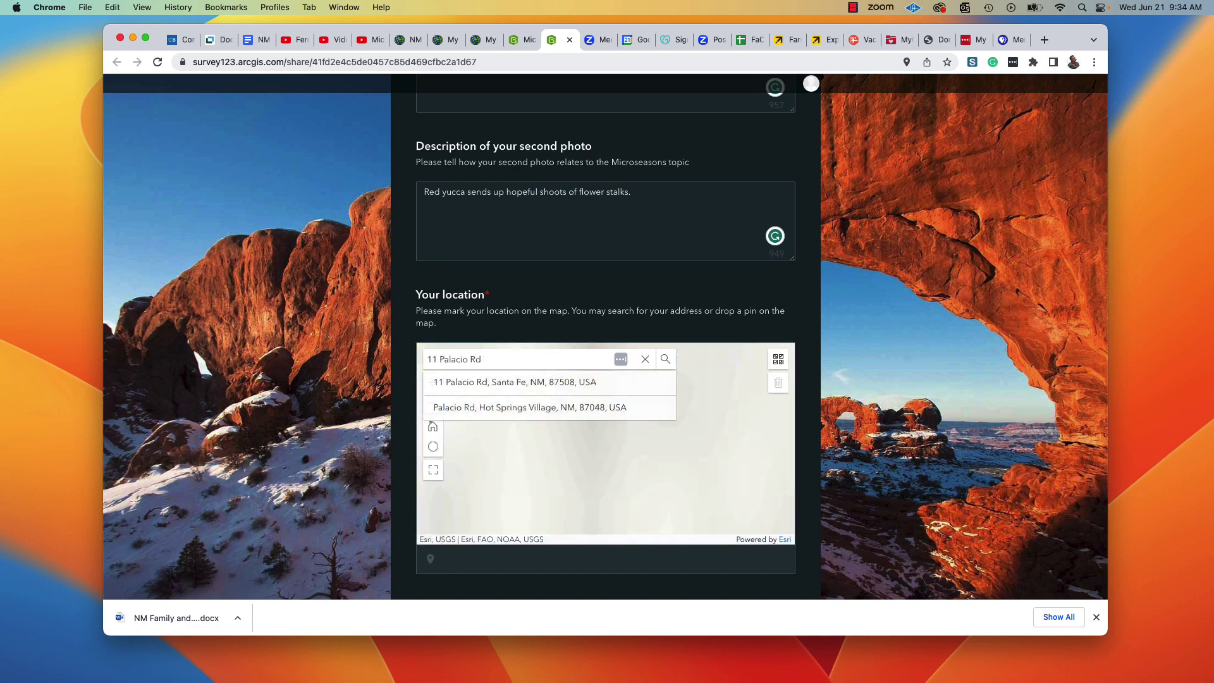
click(489, 382)
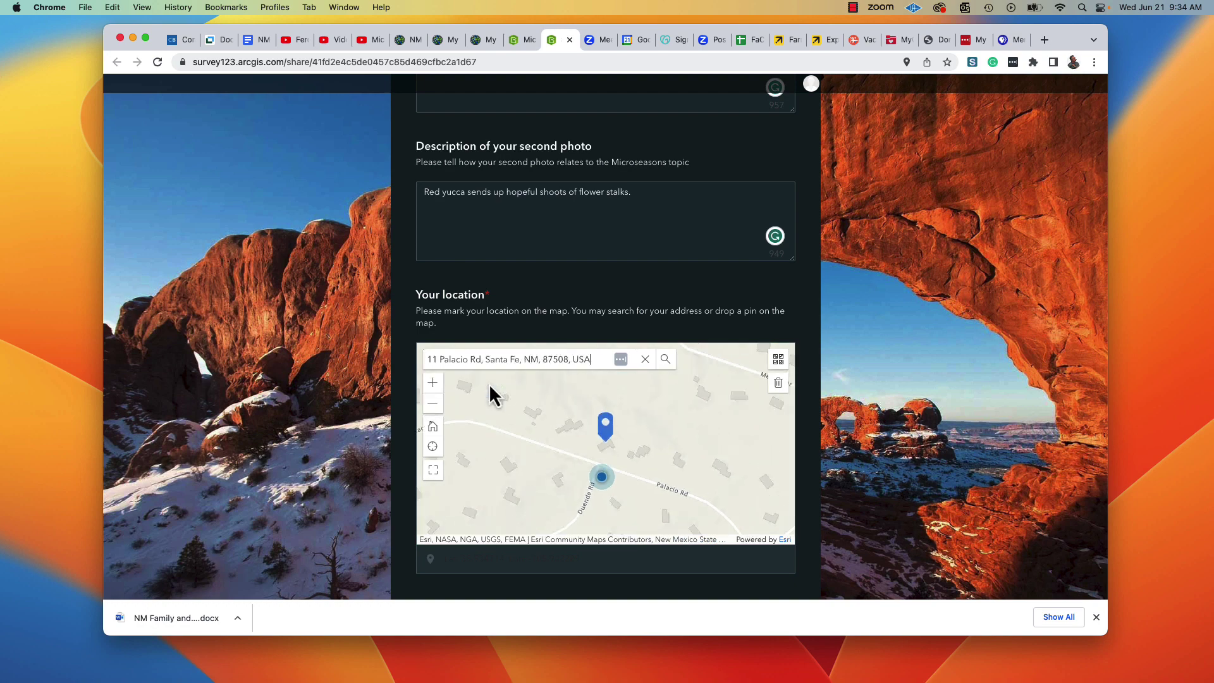
scroll(533, 460, down, 5)
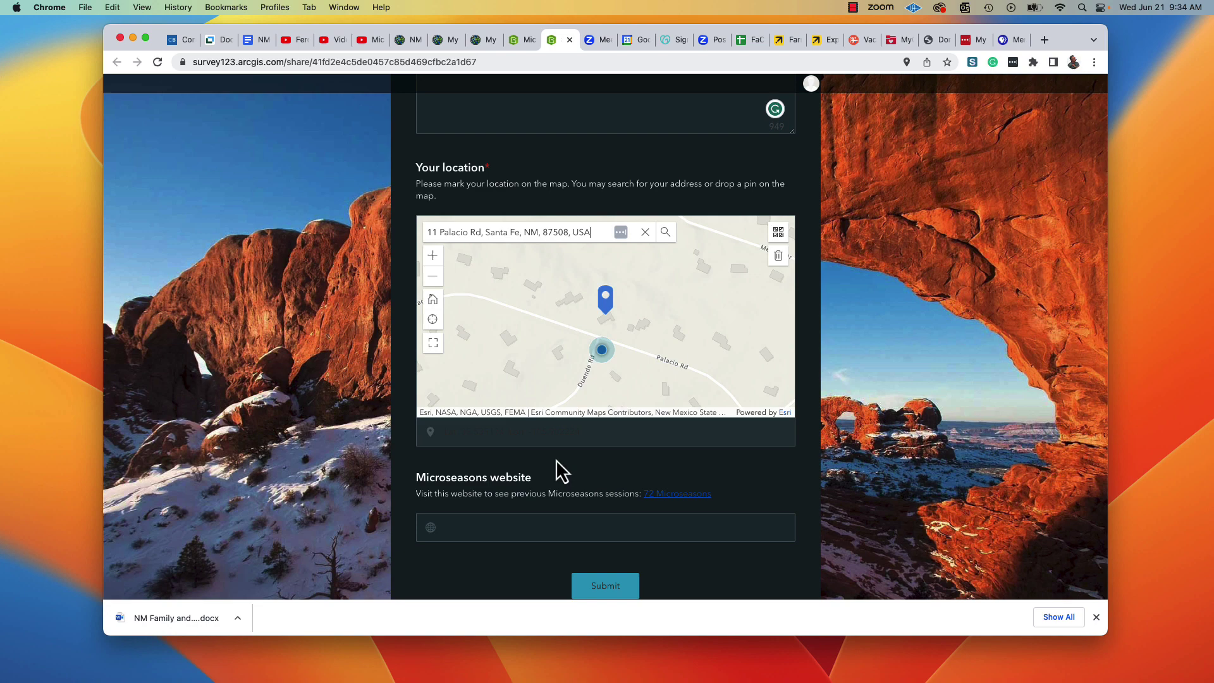
Submit the form, which fails because the required photo upload lacks an image.
key(Tab)
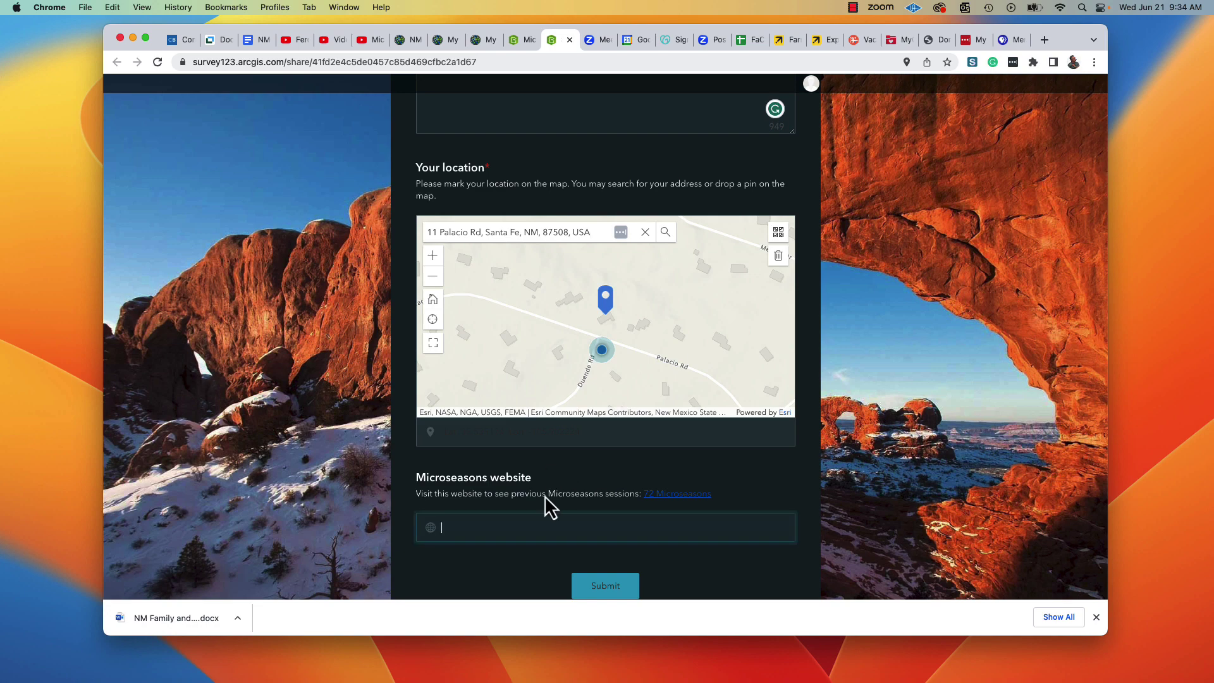
scroll(560, 527, down, 1)
scroll(560, 528, down, 2)
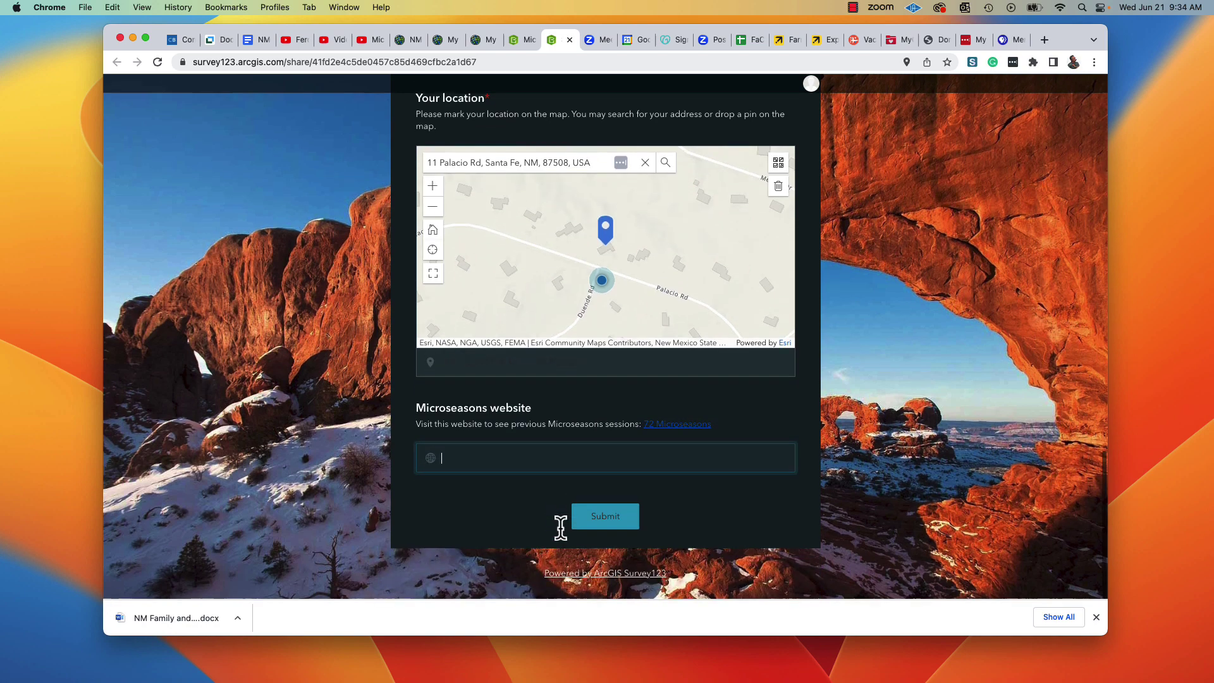
click(605, 516)
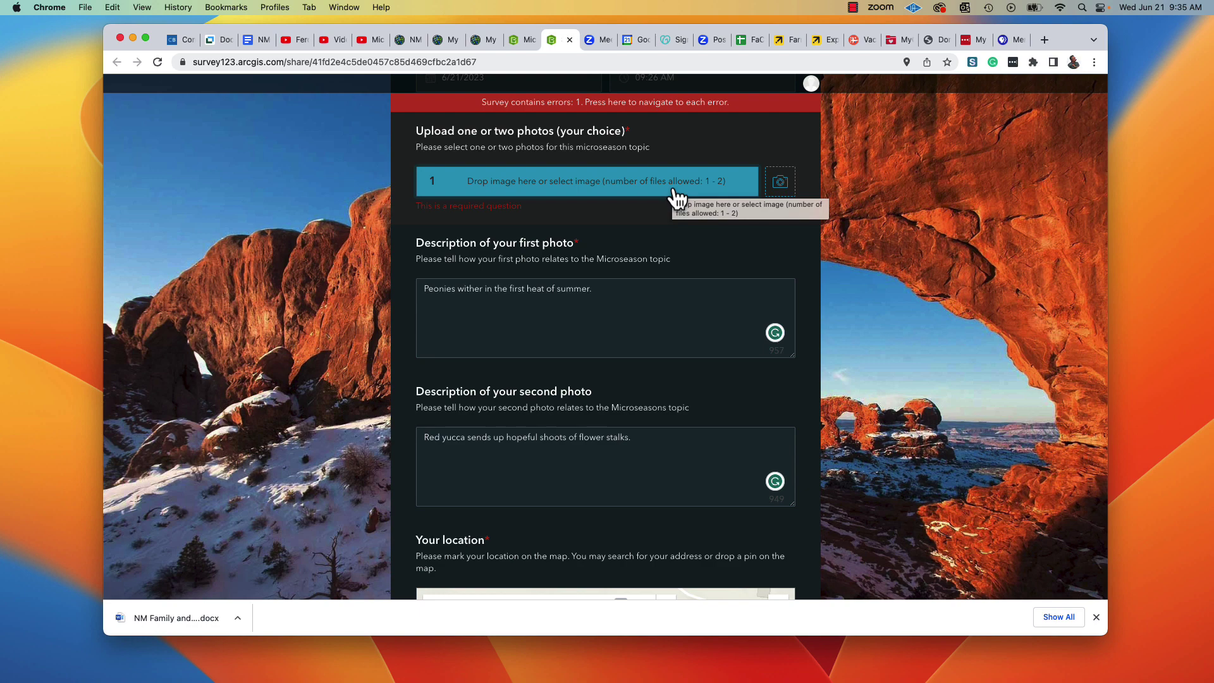
Upload MS28Serim1.png as the first photo and MS28Serim2.png as the second.
click(675, 193)
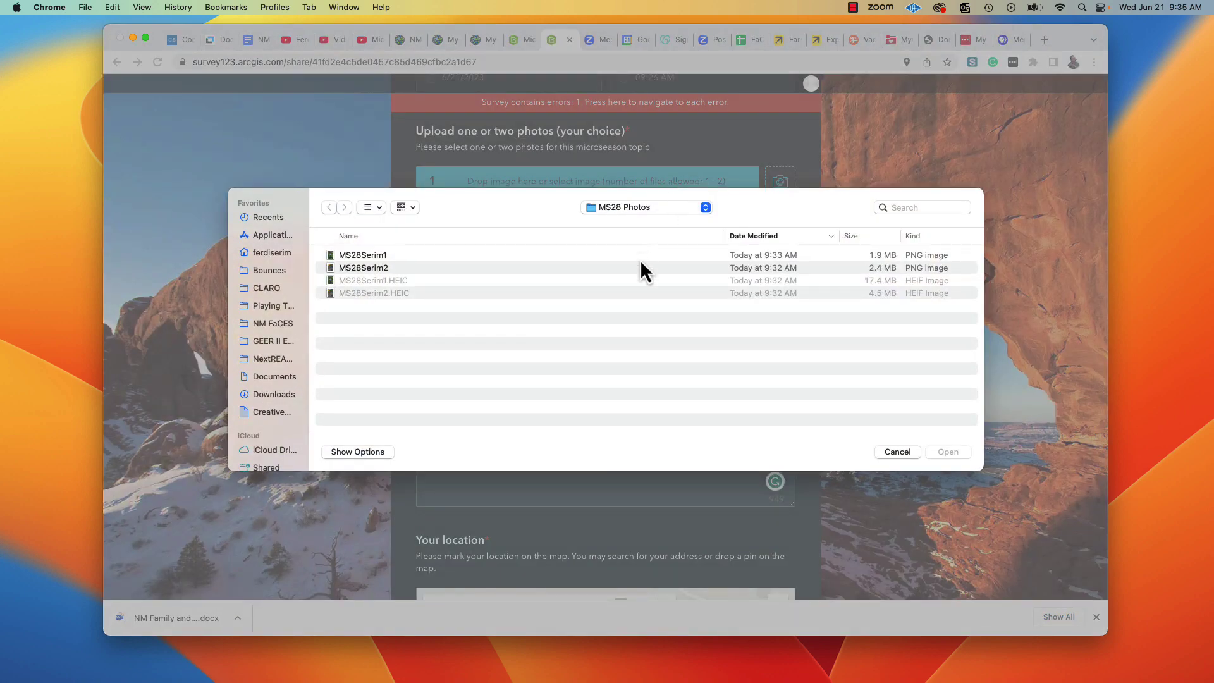
click(639, 258)
click(956, 454)
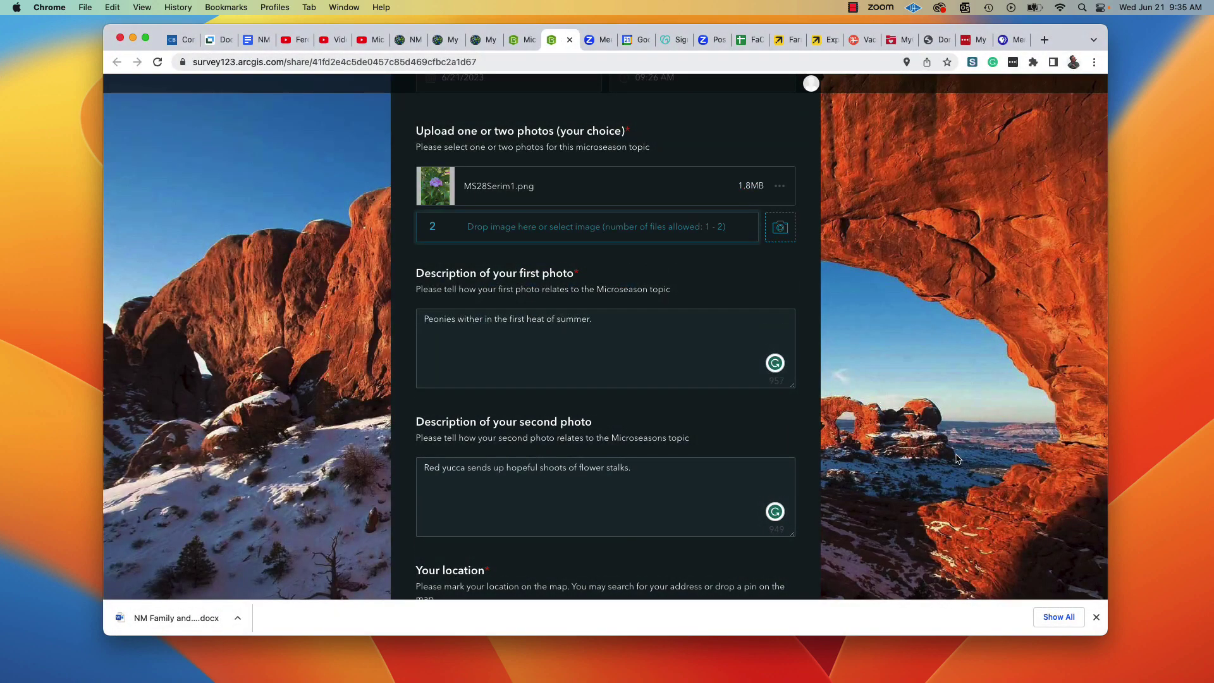
click(650, 235)
double_click(632, 268)
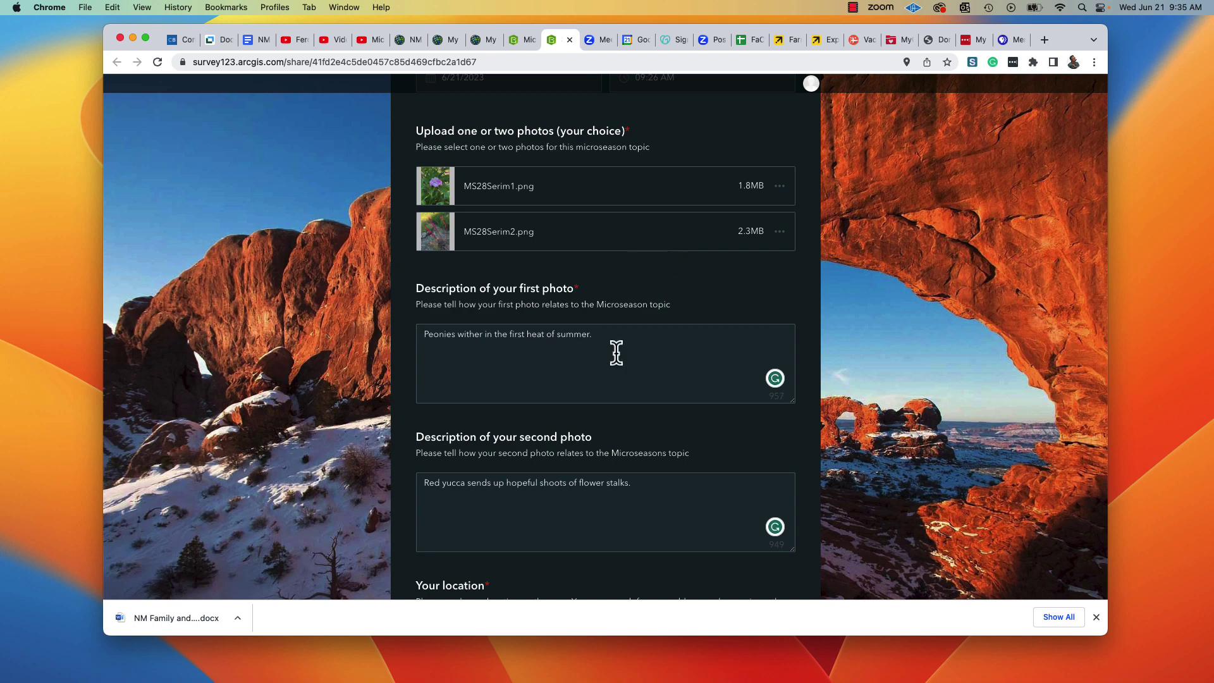
scroll(624, 389, down, 6)
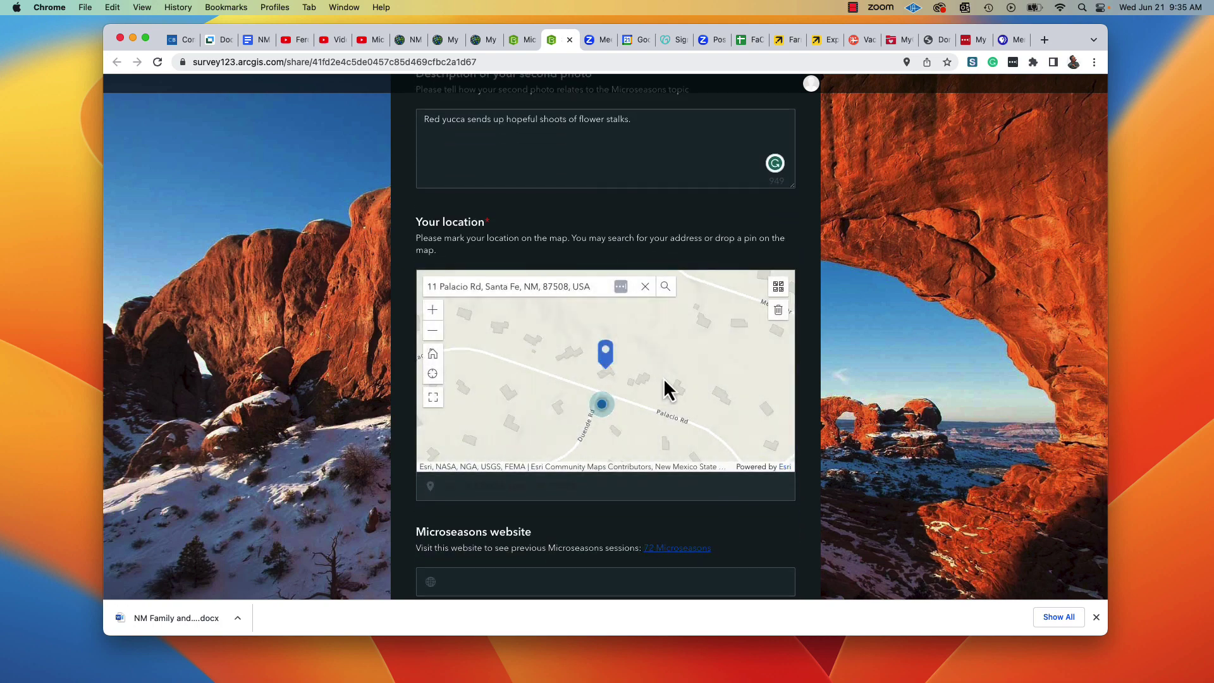
Submit the completed Microseasons response and get the success confirmation.
scroll(622, 458, down, 3)
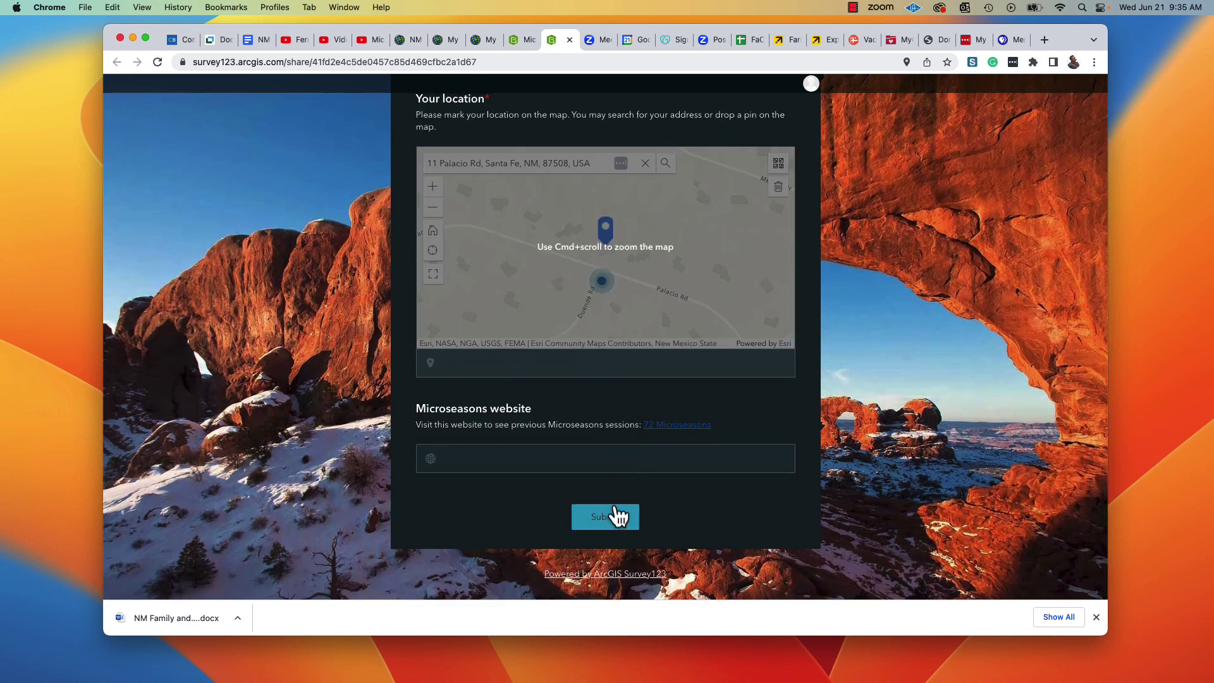
click(610, 520)
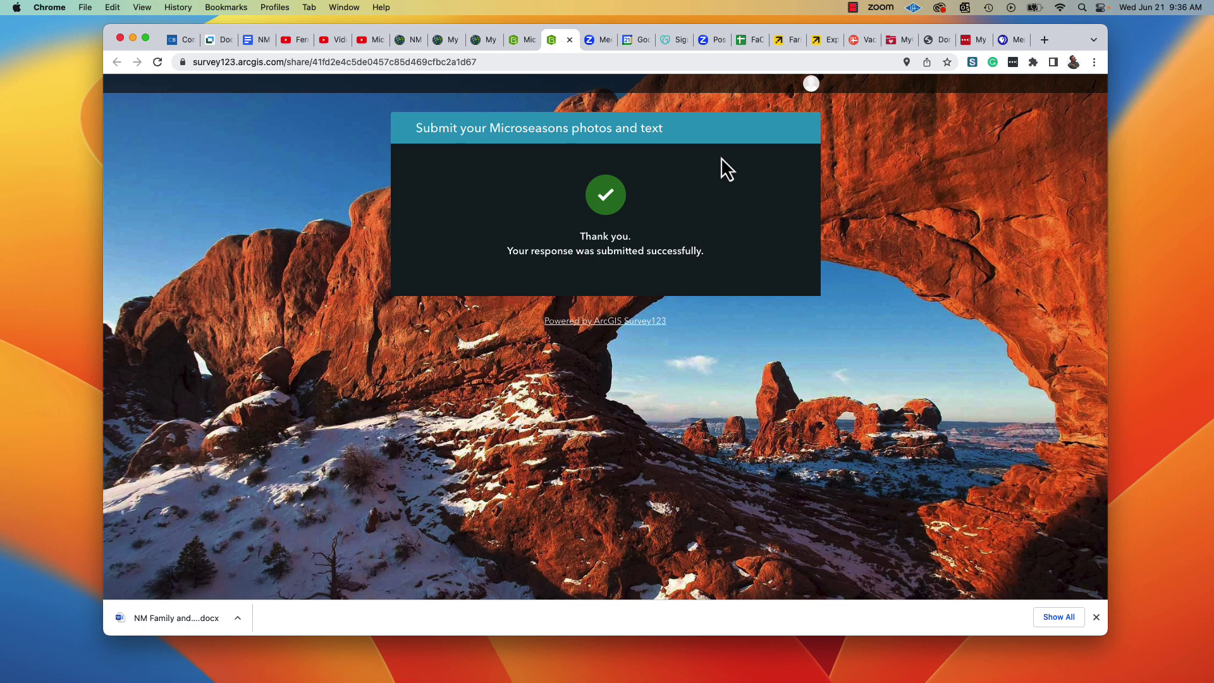
Open the Microseasons survey's Data page listing the new Jun 21, 2023 response.
click(517, 39)
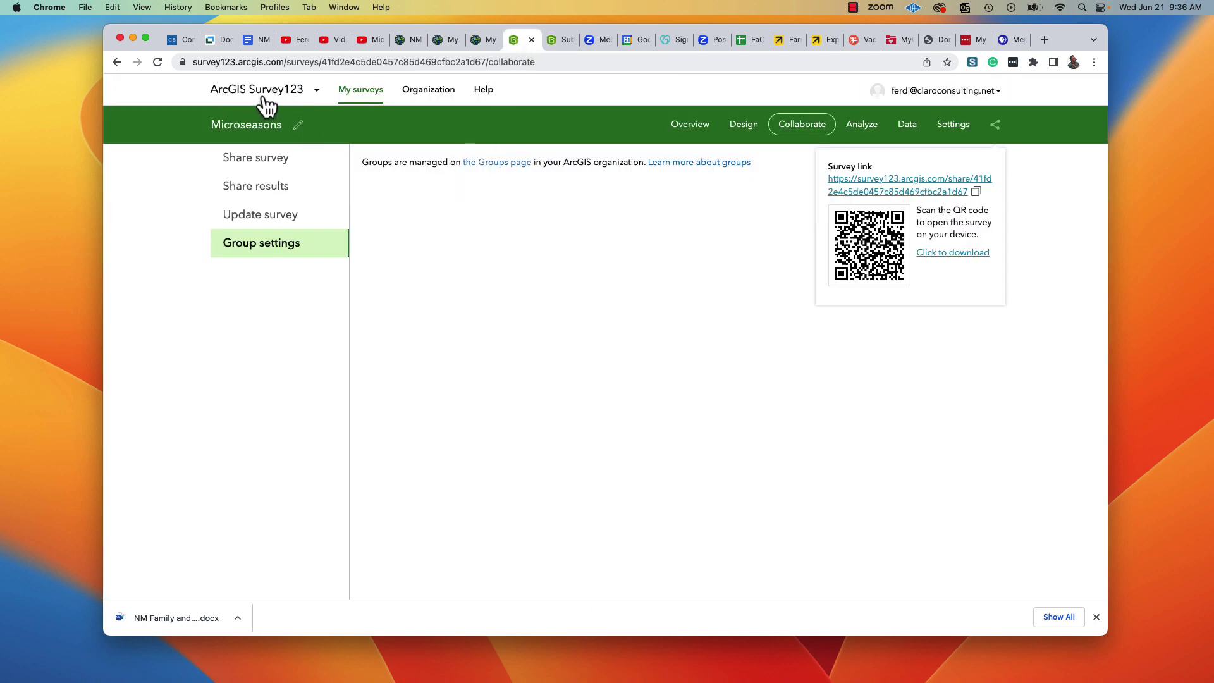
click(911, 130)
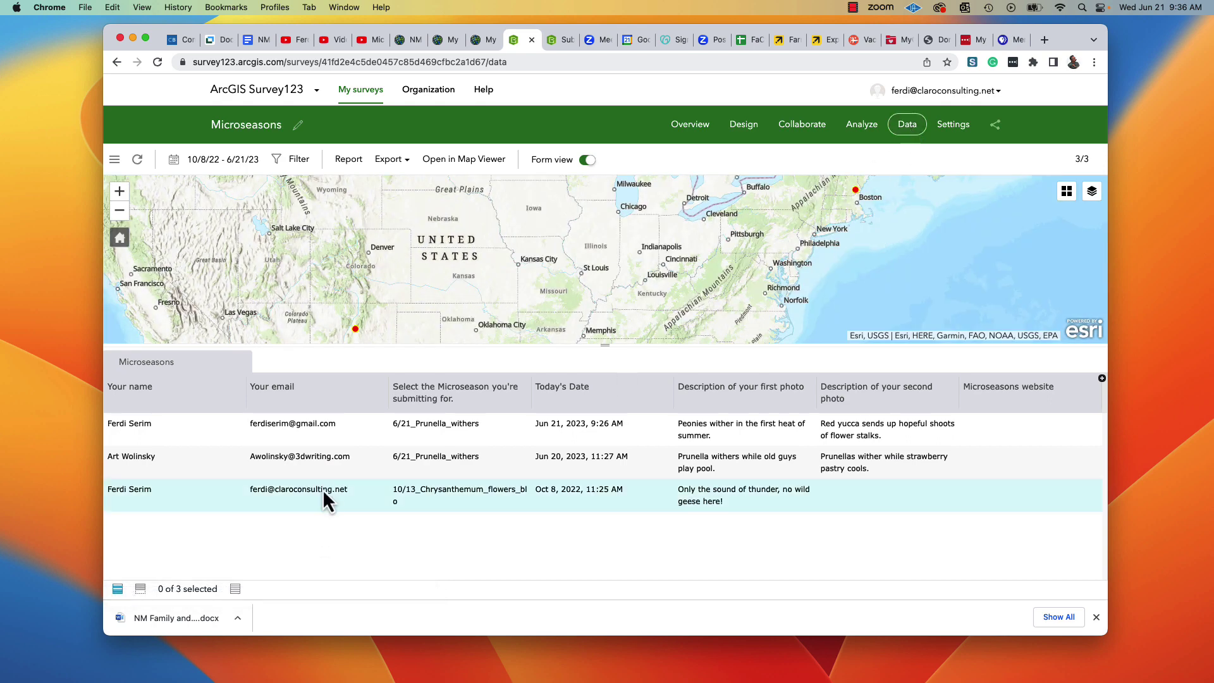
Open the Jun 21 record and review its two photos, descriptions and location coordinates.
click(329, 432)
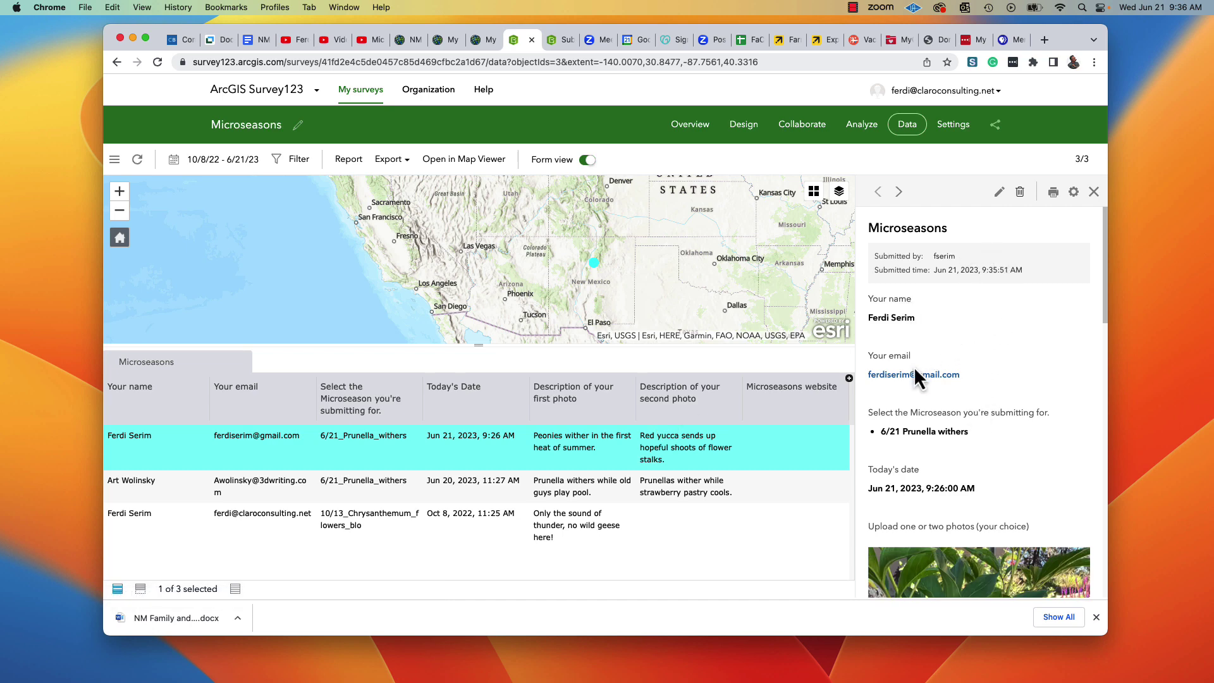
scroll(967, 442, down, 3)
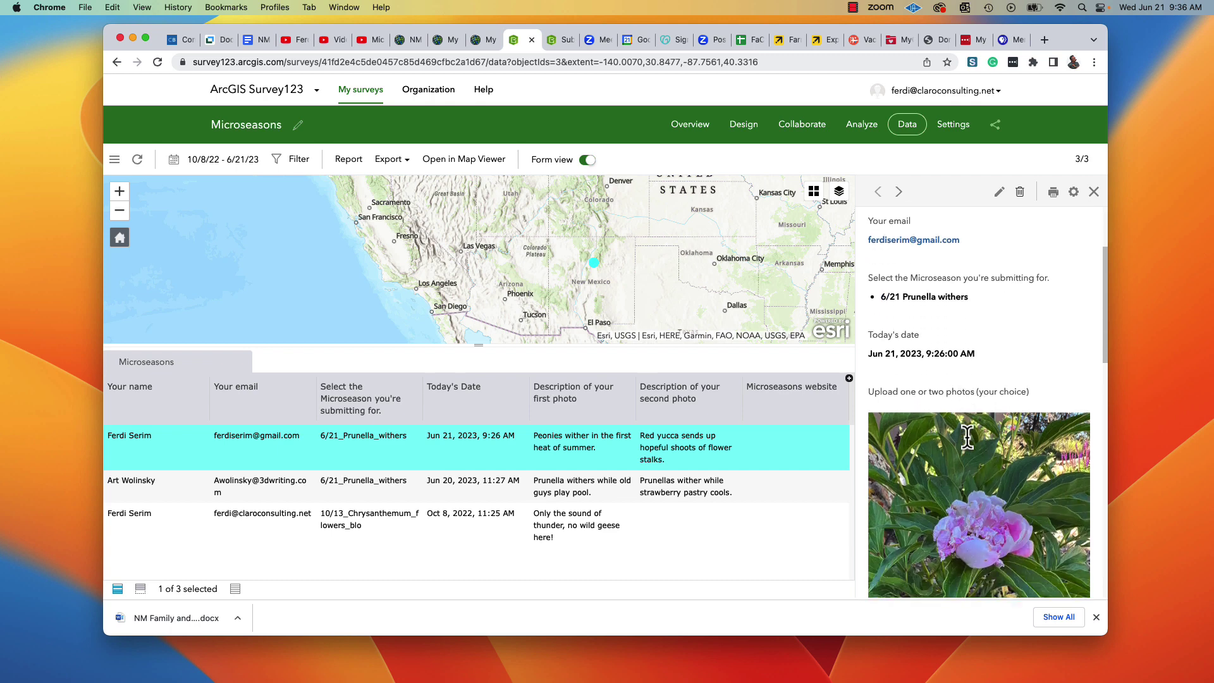
scroll(957, 490, down, 2)
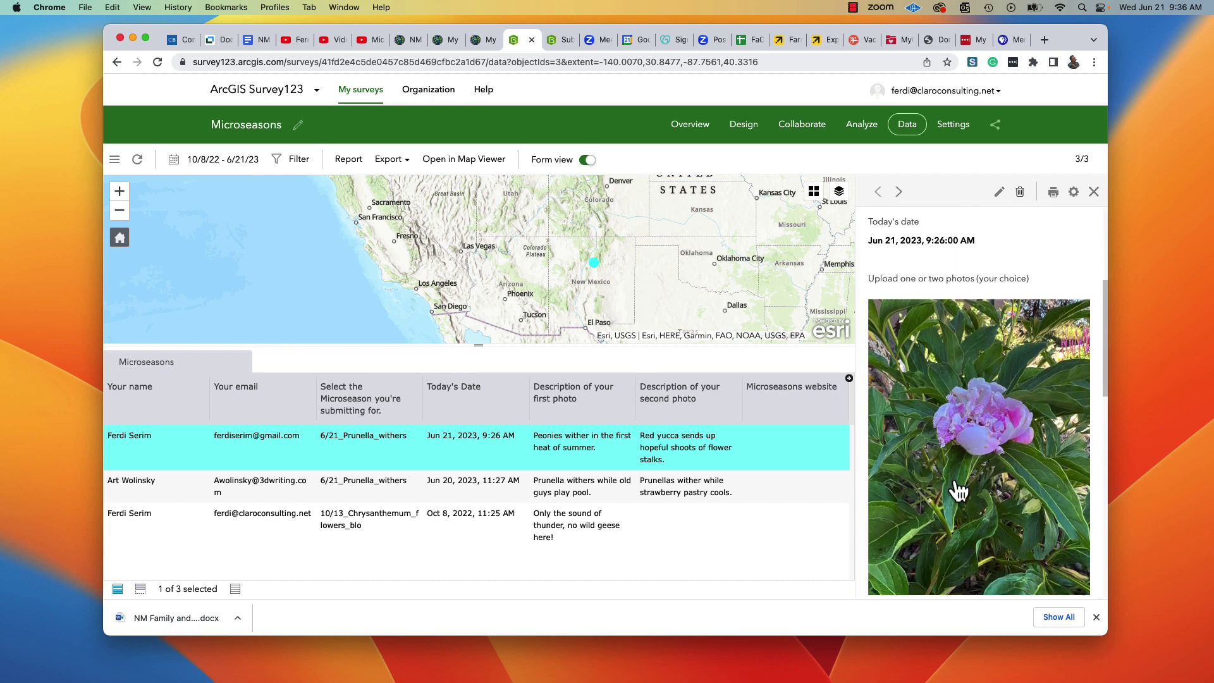
scroll(958, 490, down, 9)
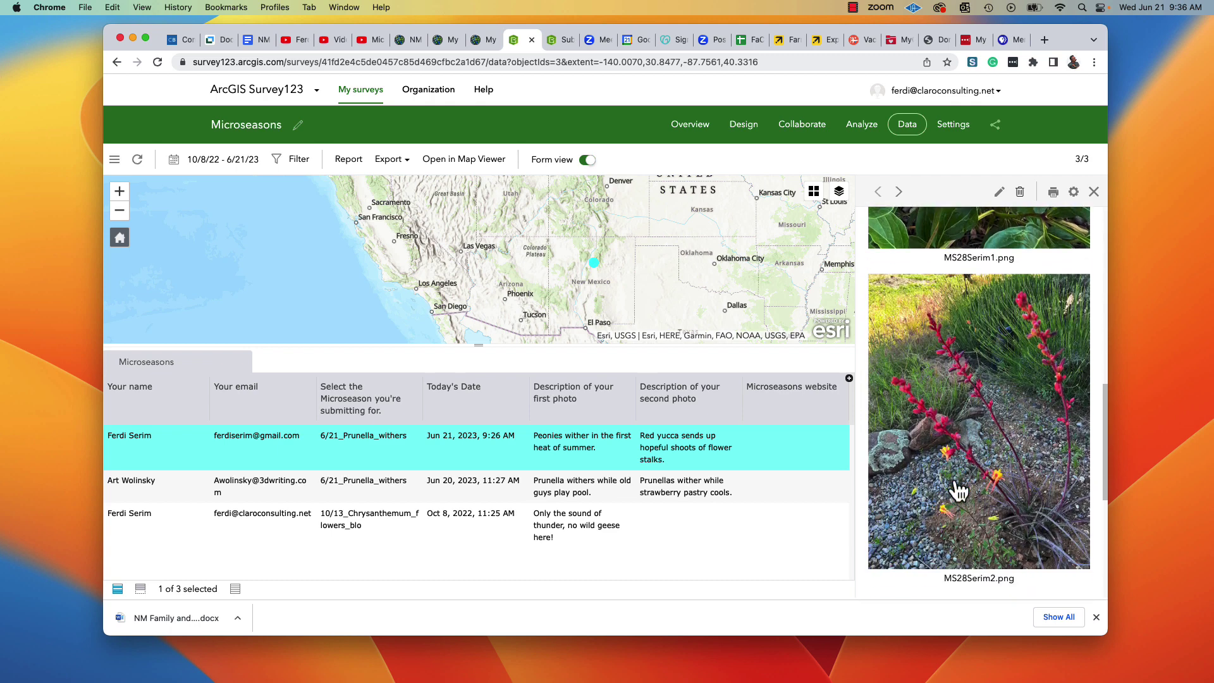
scroll(952, 478, down, 2)
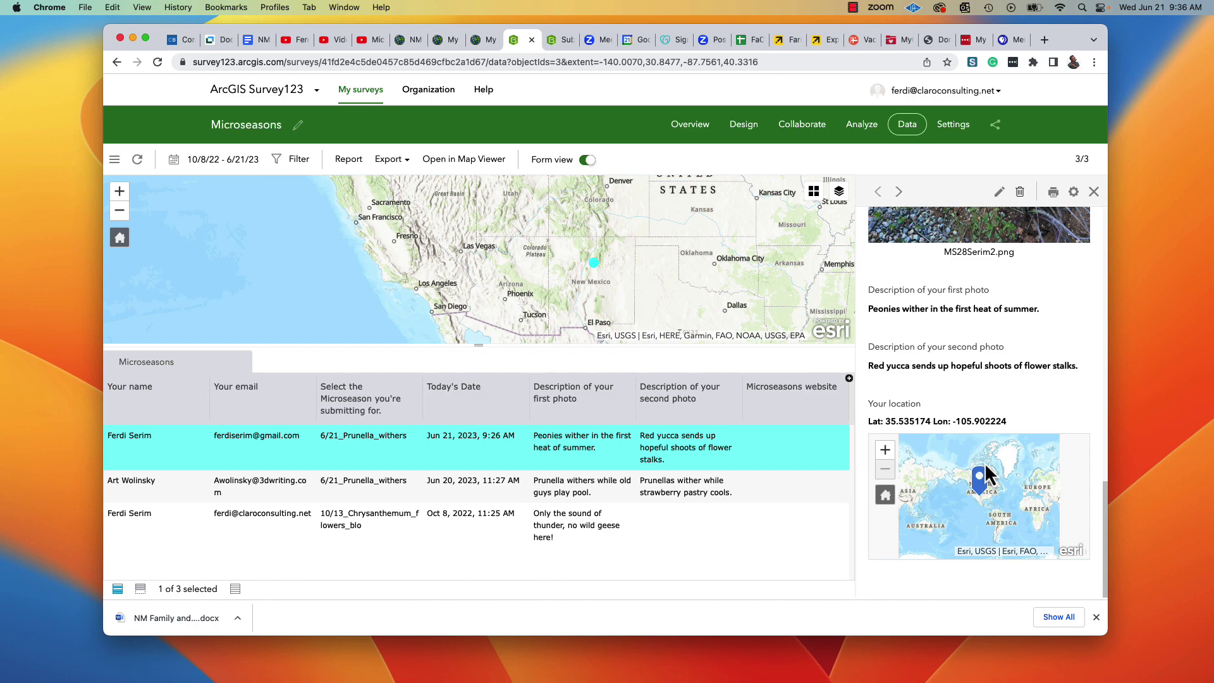
scroll(973, 410, up, 10)
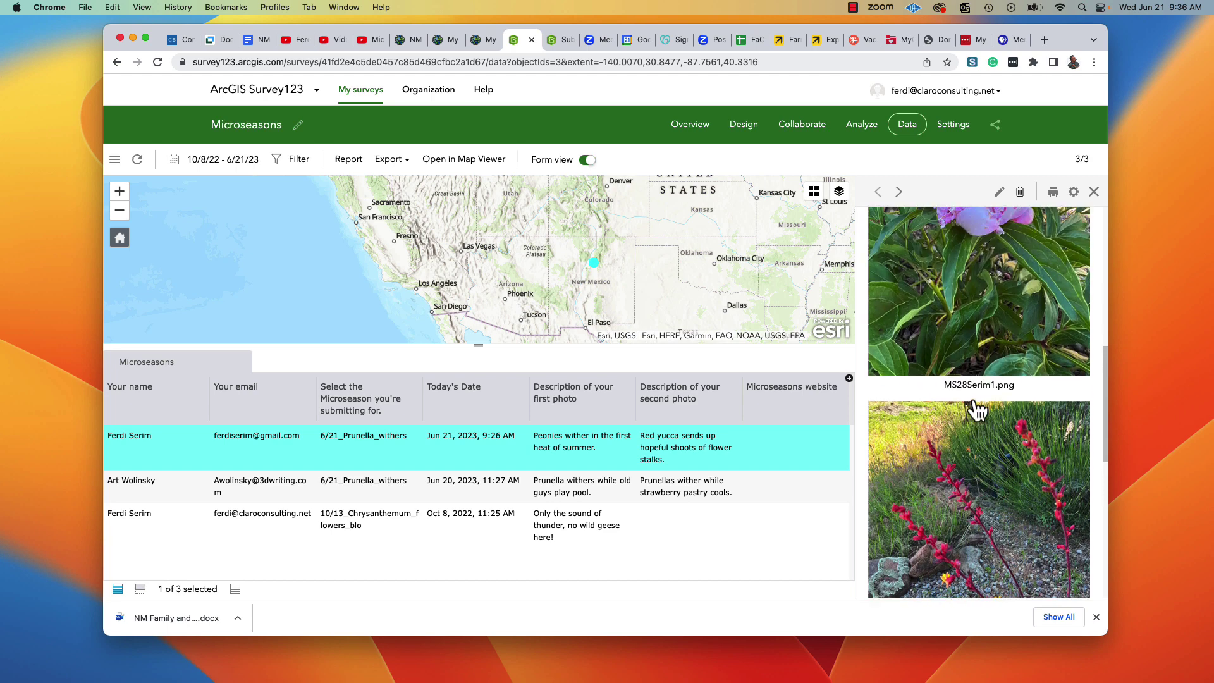
scroll(977, 405, up, 2)
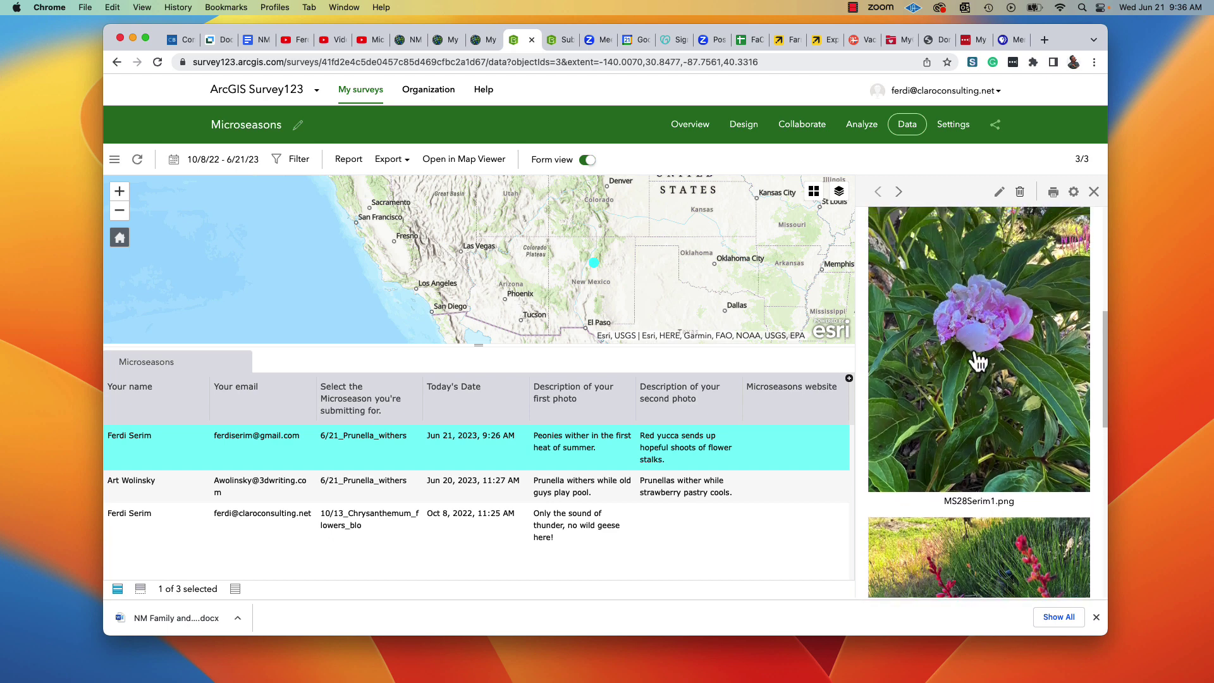
Bring up the browser's image options for the MS28Serim1.png peony photo in the Jun 21 record.
right_click(974, 362)
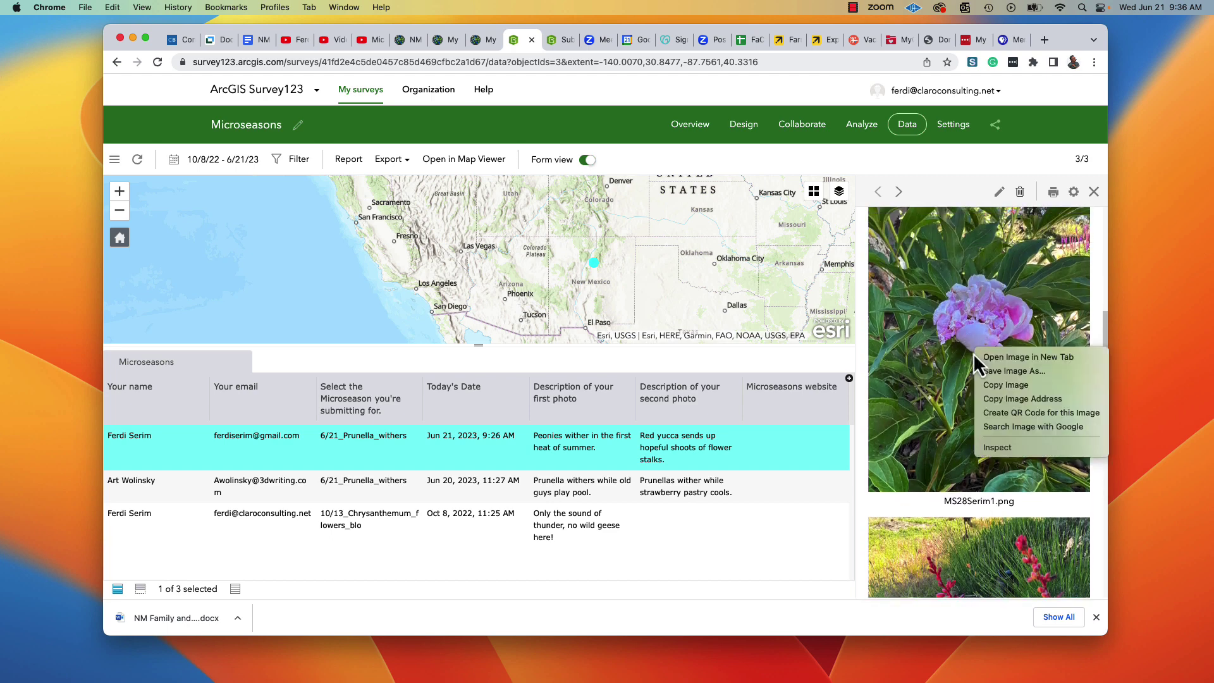